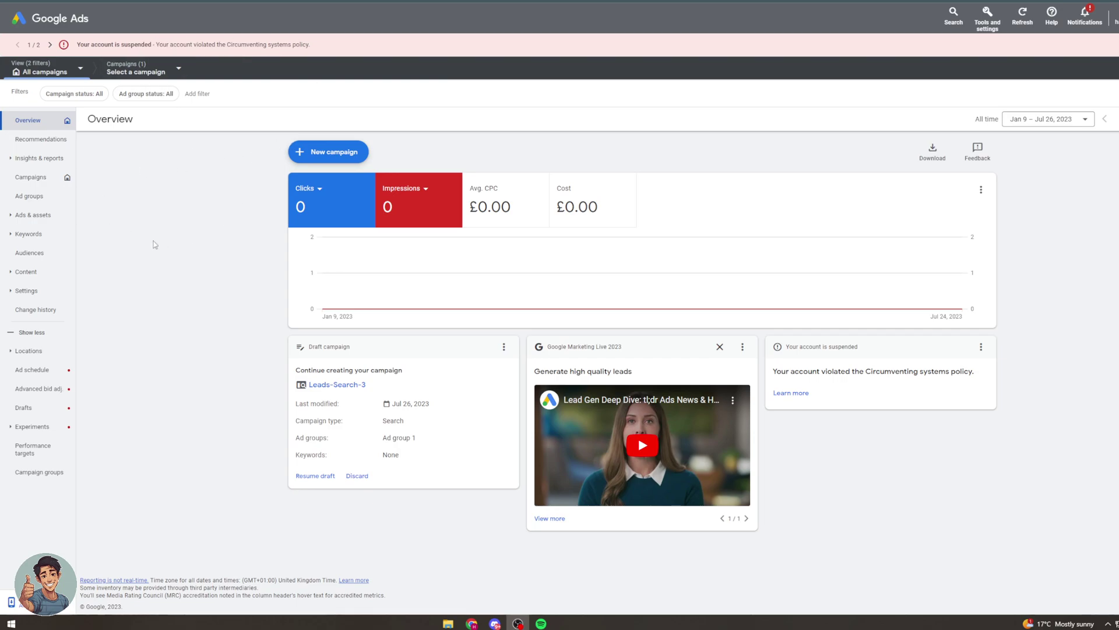
Start a brand-new campaign with Sales as the objective
click(297, 153)
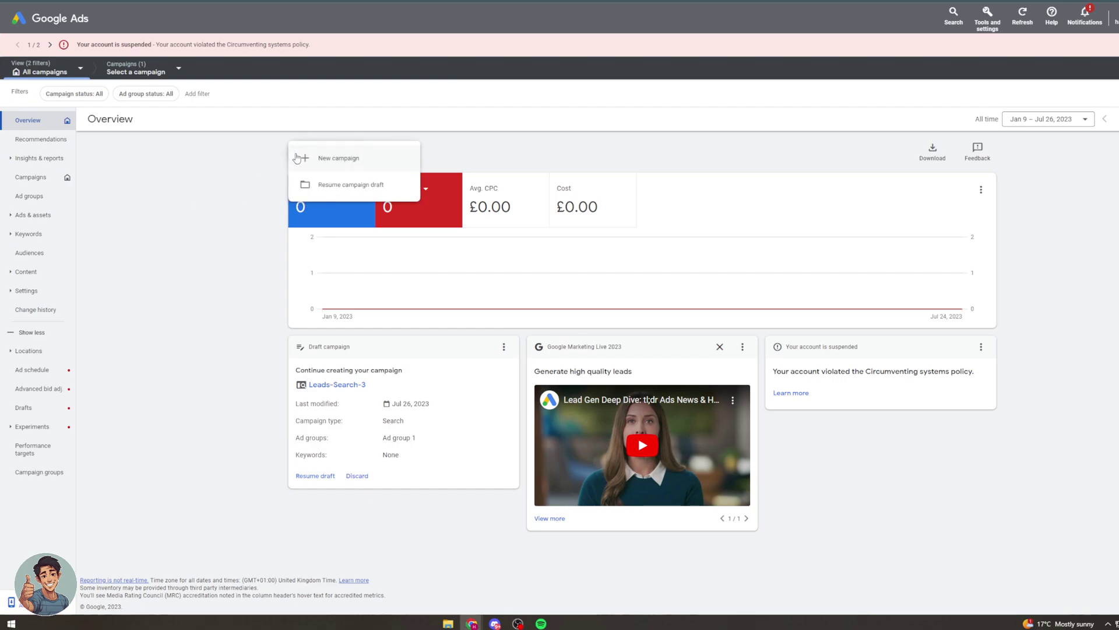
click(373, 158)
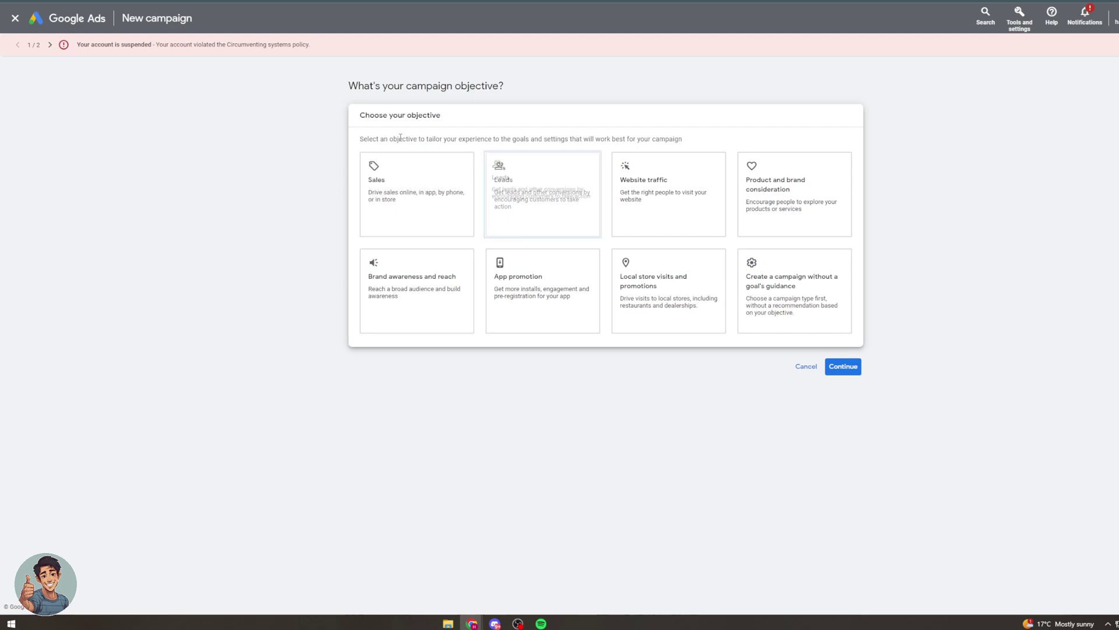
click(542, 290)
click(455, 219)
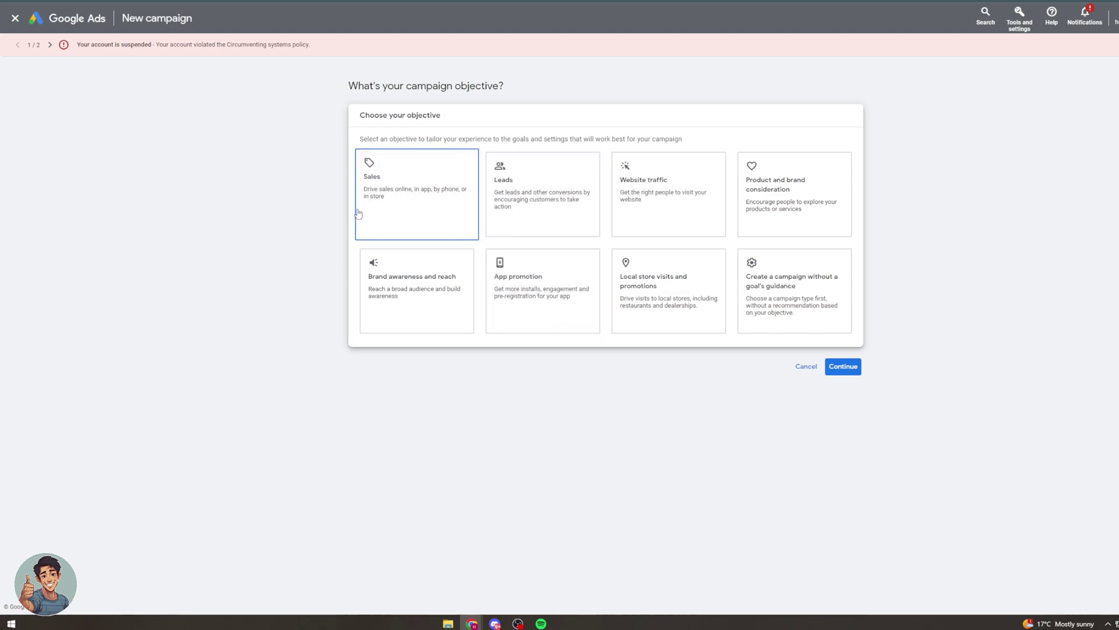
click(398, 211)
scroll(398, 211, down, 1)
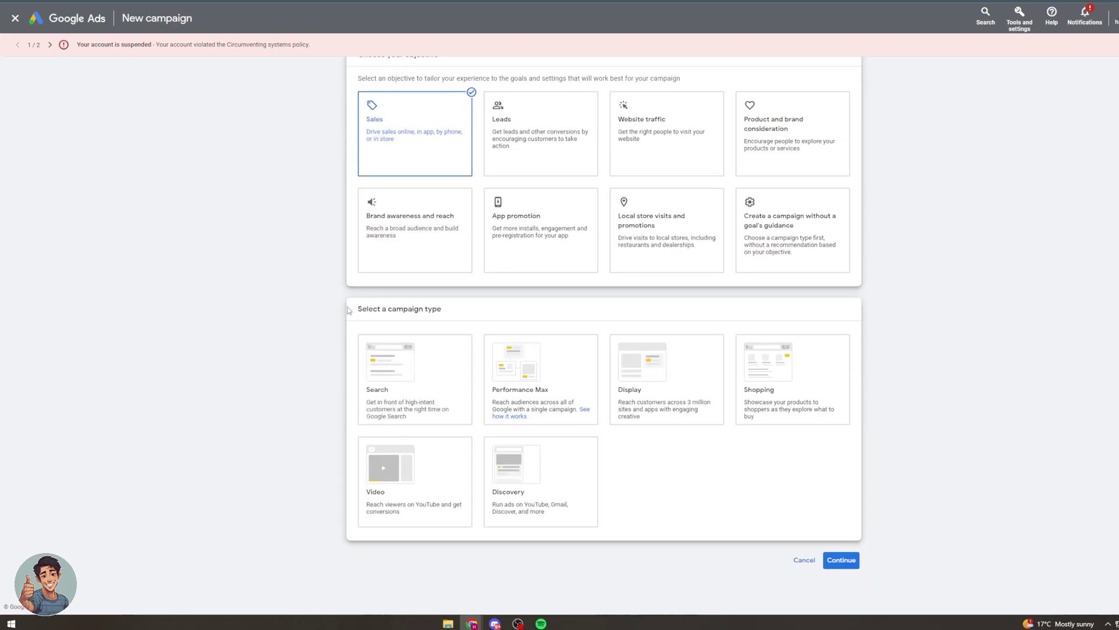
drag(347, 310, 457, 313)
click(527, 325)
Choose the Search campaign type with Website visits turned off, and continue
click(410, 387)
scroll(810, 488, down, 1)
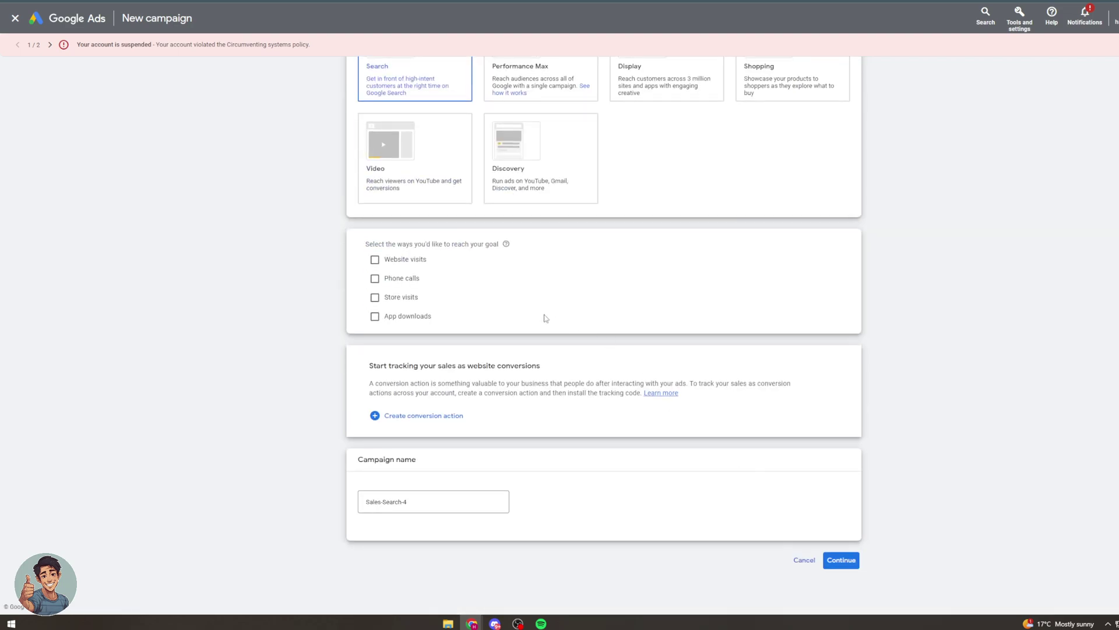
click(400, 261)
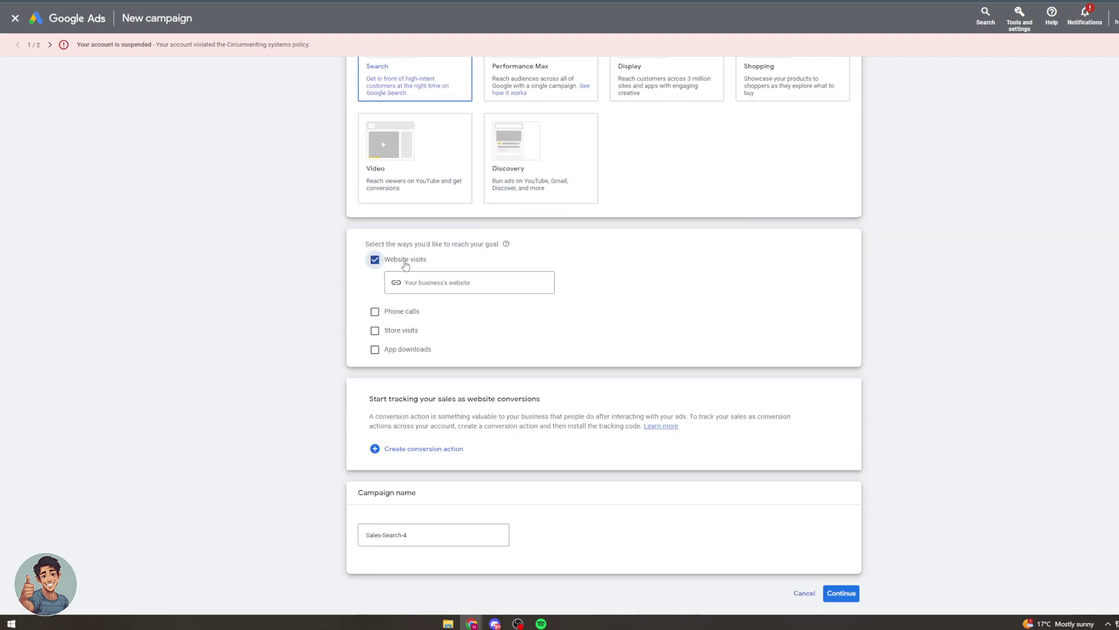
click(375, 260)
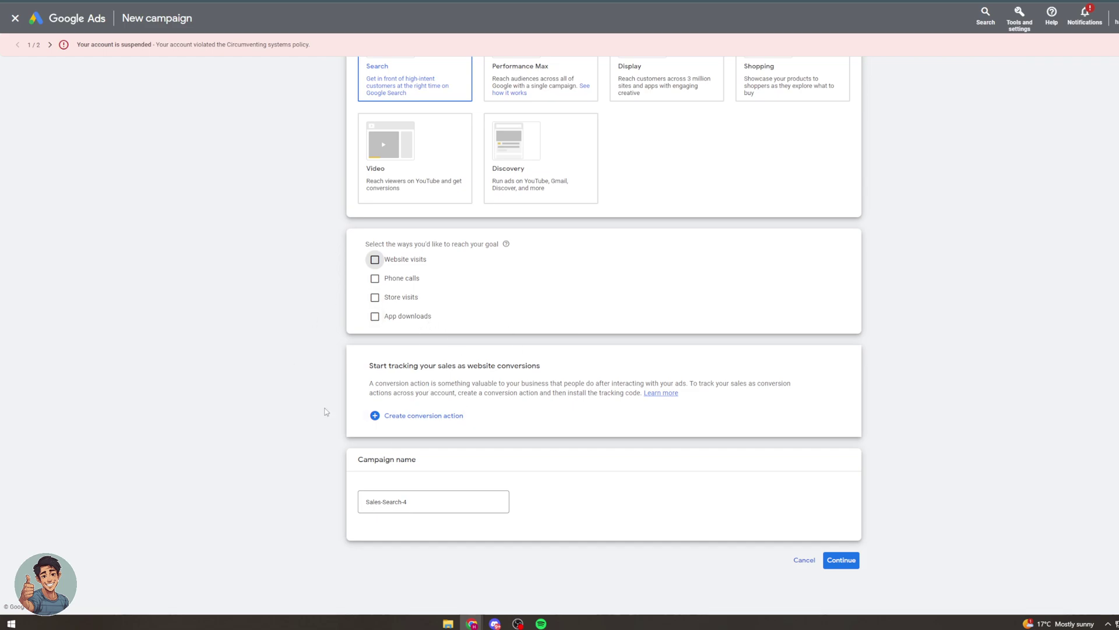
click(839, 561)
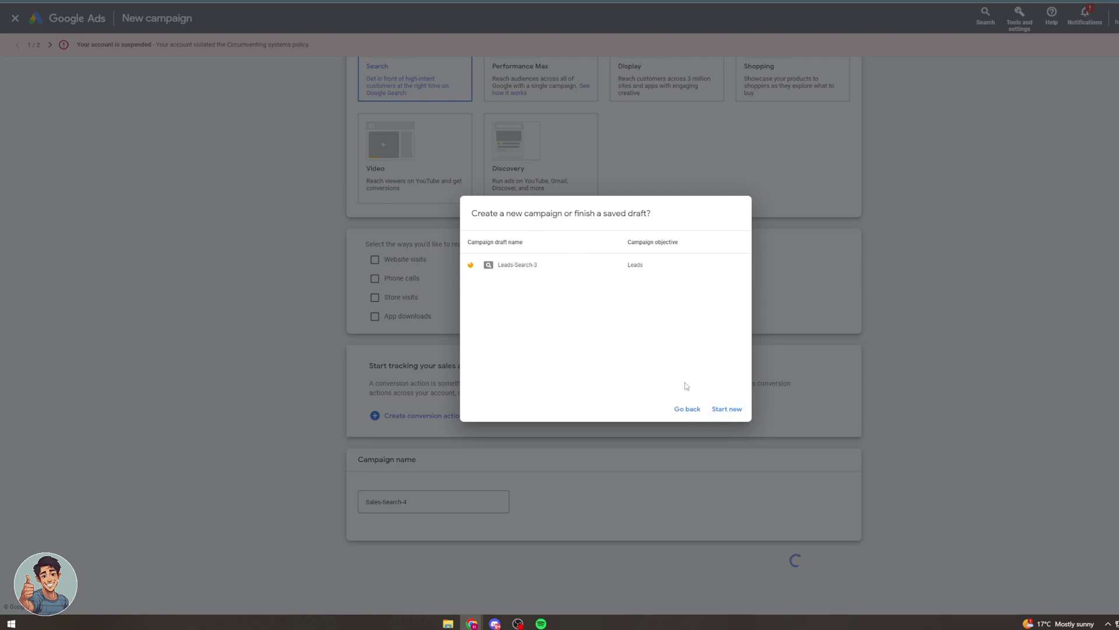
Start fresh instead of the Leads-Search-3 draft, trying Impression share before keeping Clicks as bidding focus
click(727, 410)
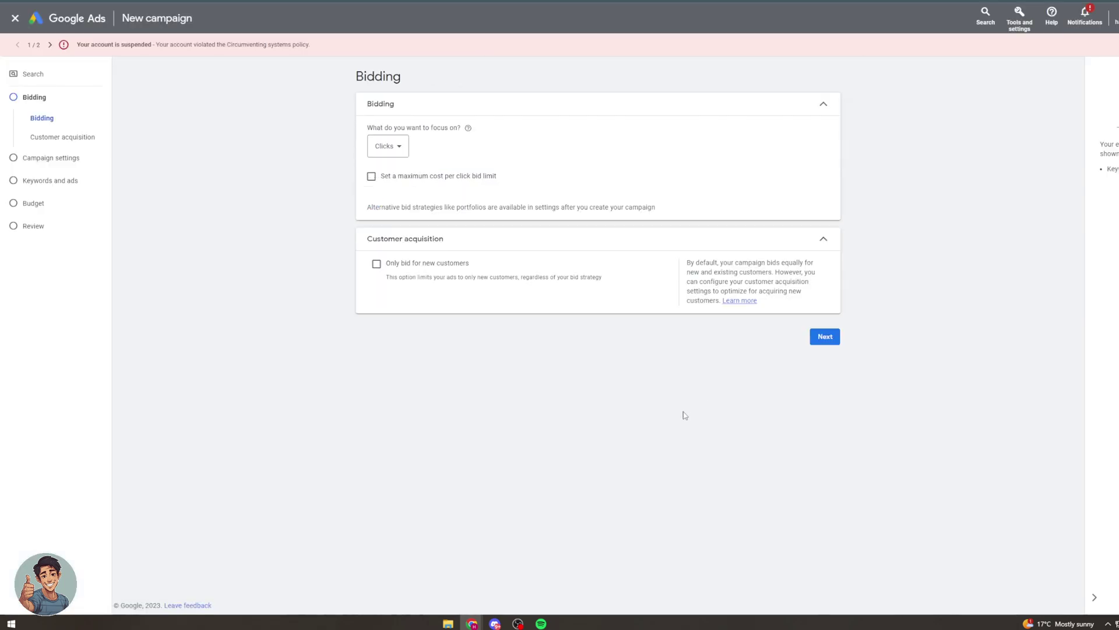
click(399, 145)
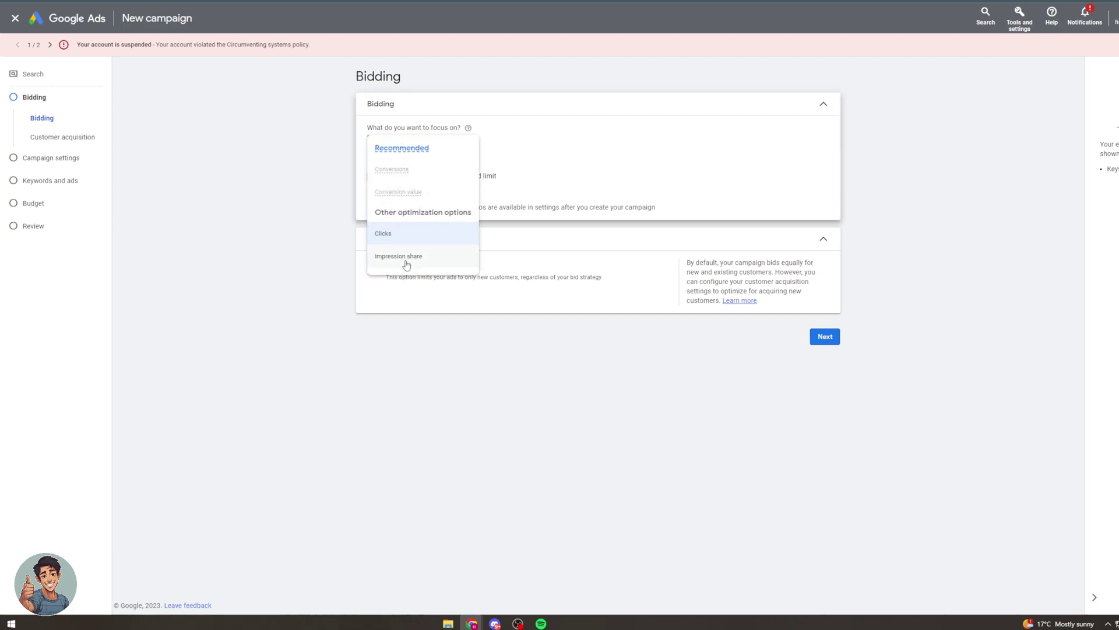
click(406, 258)
click(413, 151)
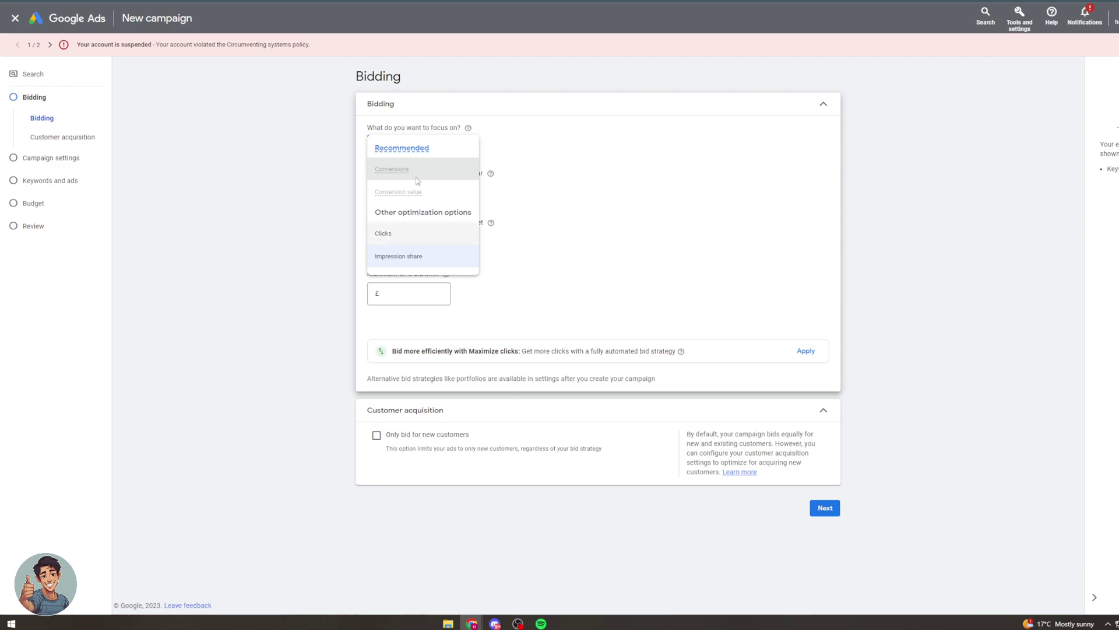
click(419, 233)
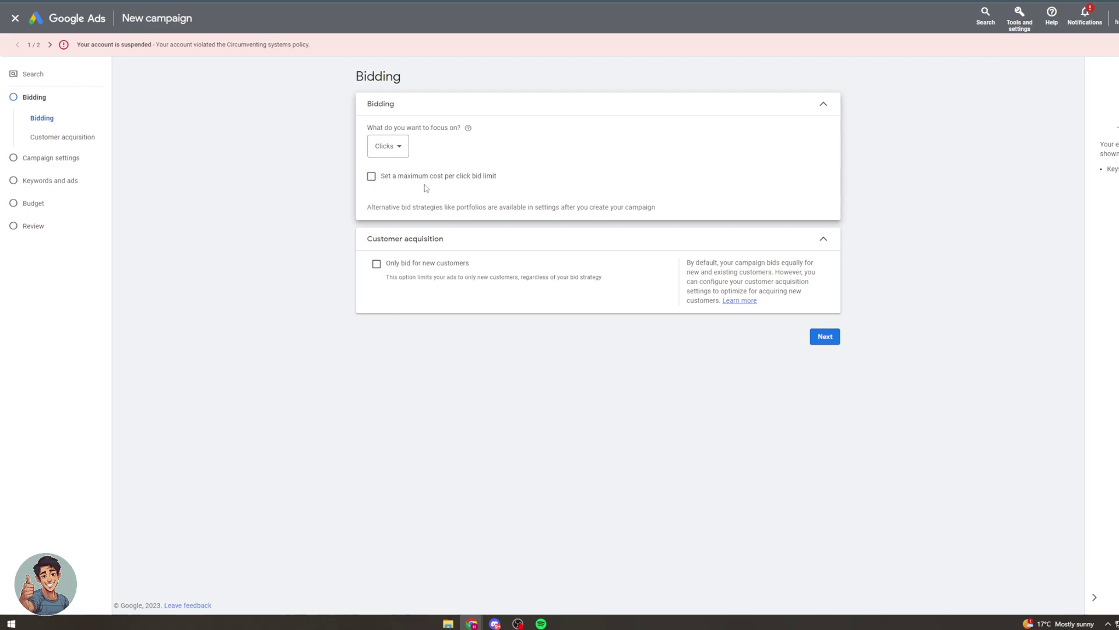
Turn on a maximum CPC bid limit and set it to £1.77, replacing an initial £1.00
click(449, 184)
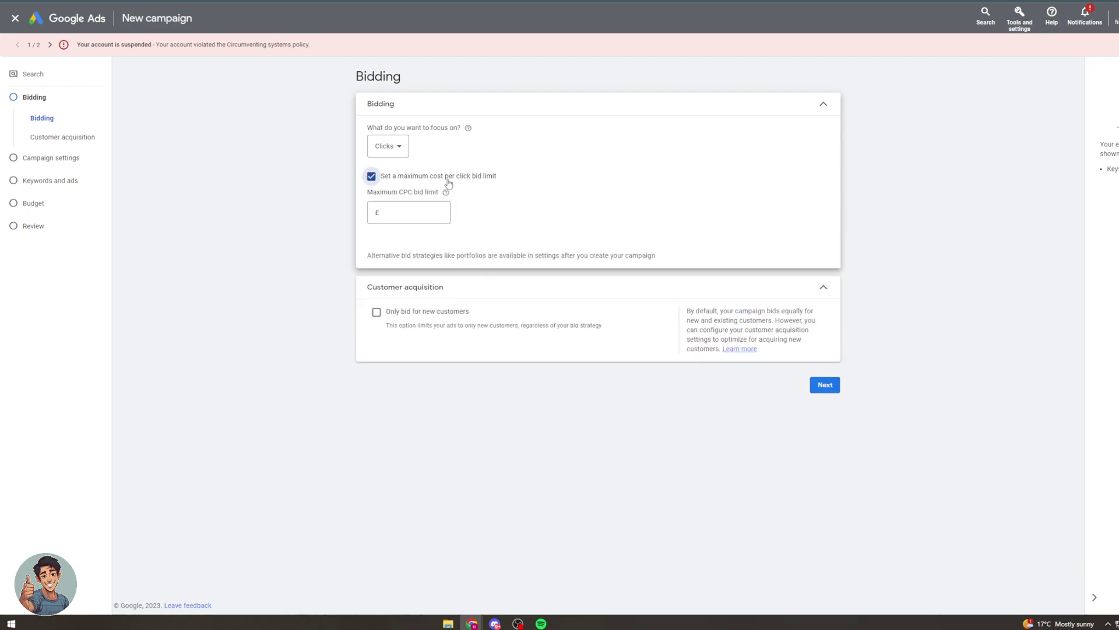
mouse_move(447, 193)
click(399, 212)
text(1)
key(Tab)
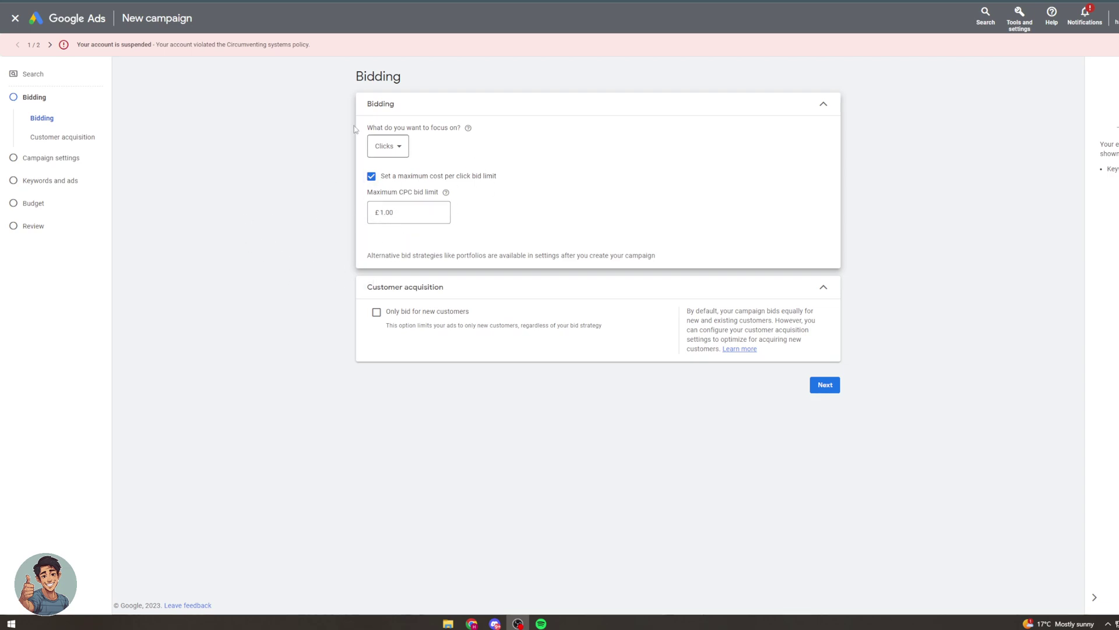
click(387, 212)
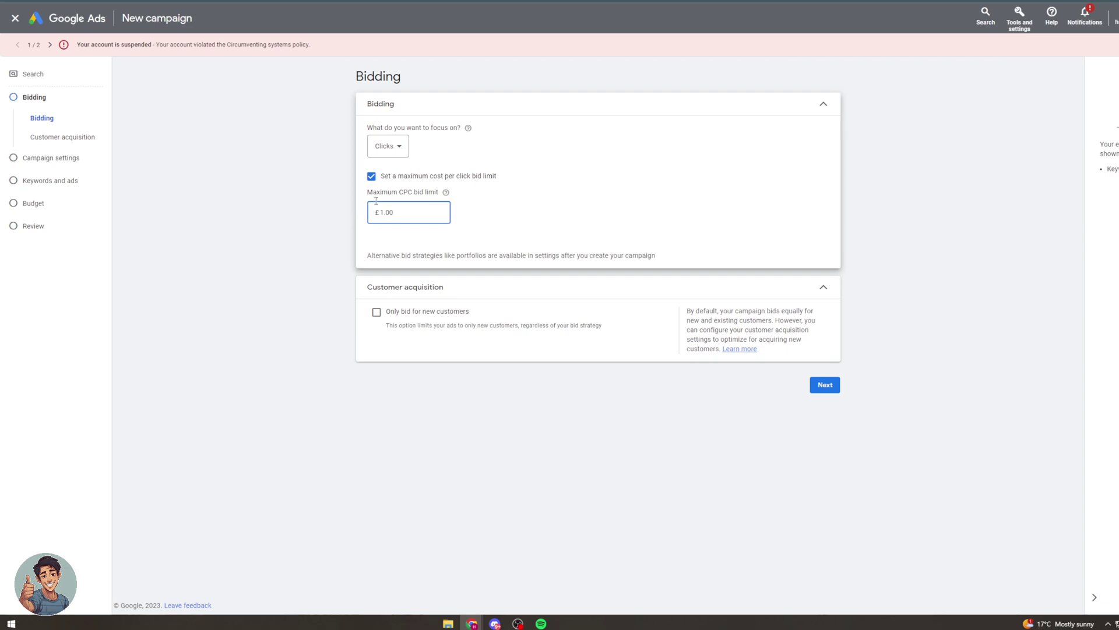
double_click(404, 212)
key(BackSpace)
text(1.77)
click(404, 228)
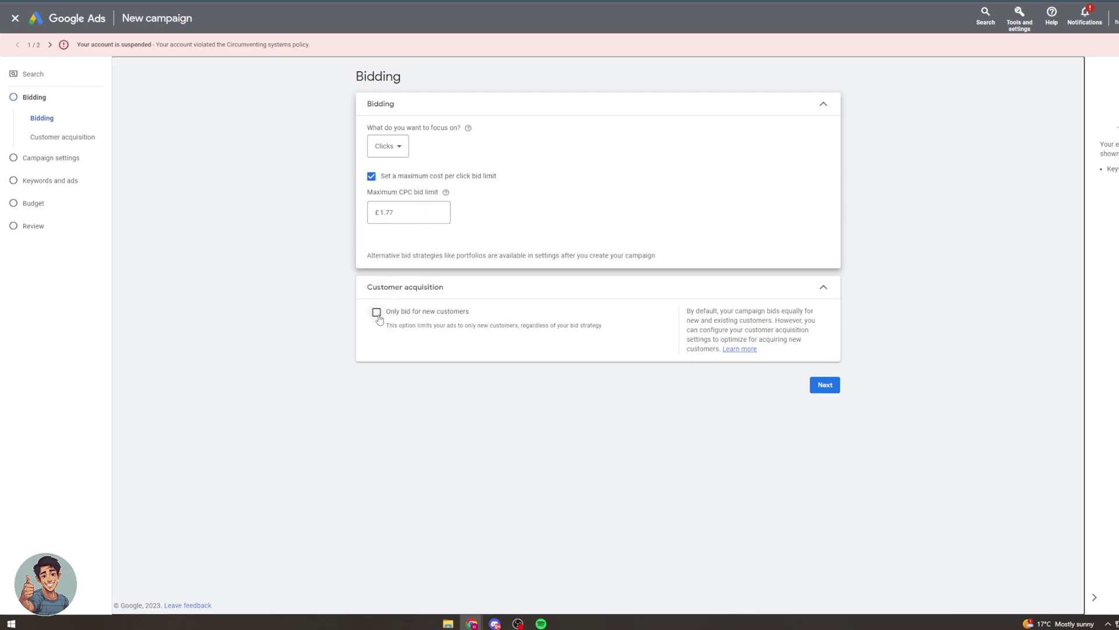
click(399, 149)
click(399, 256)
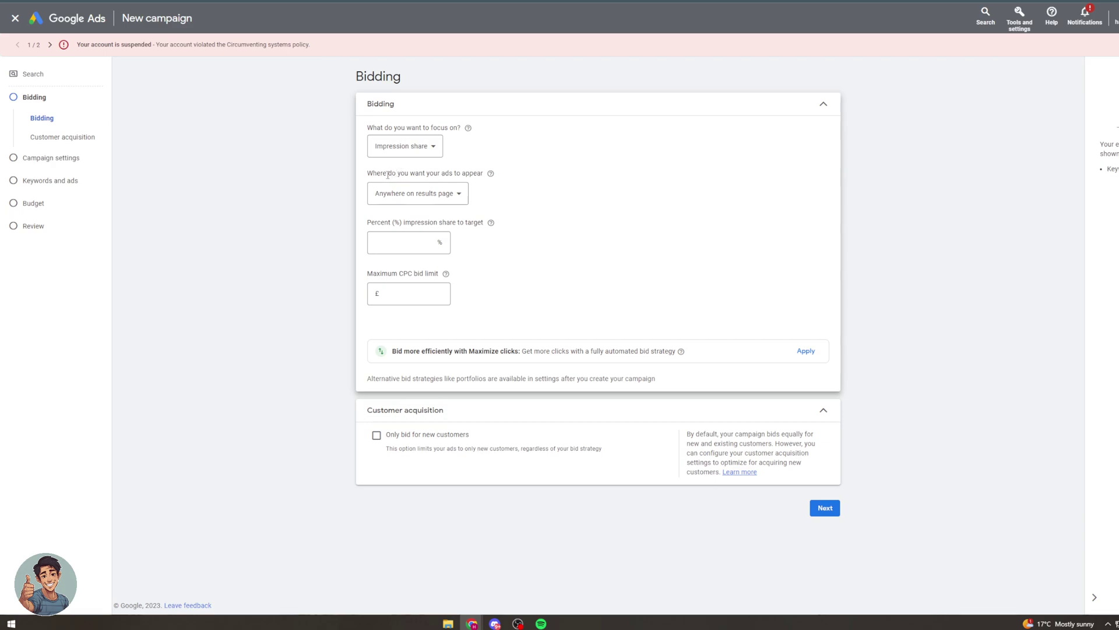
drag(380, 173, 474, 173)
click(452, 195)
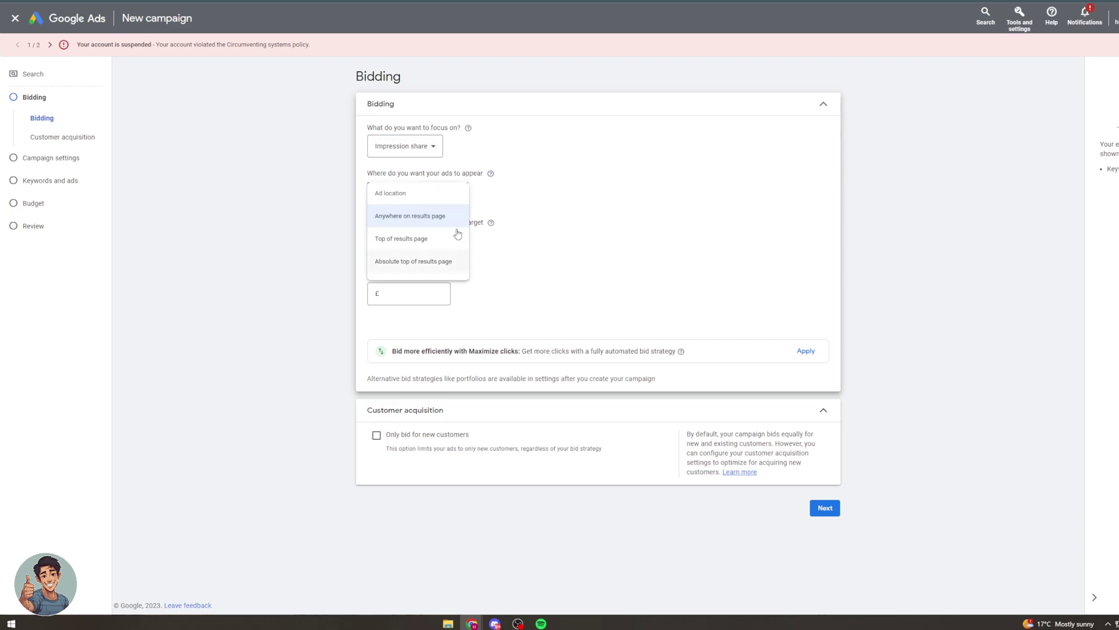
click(525, 225)
click(408, 195)
click(403, 238)
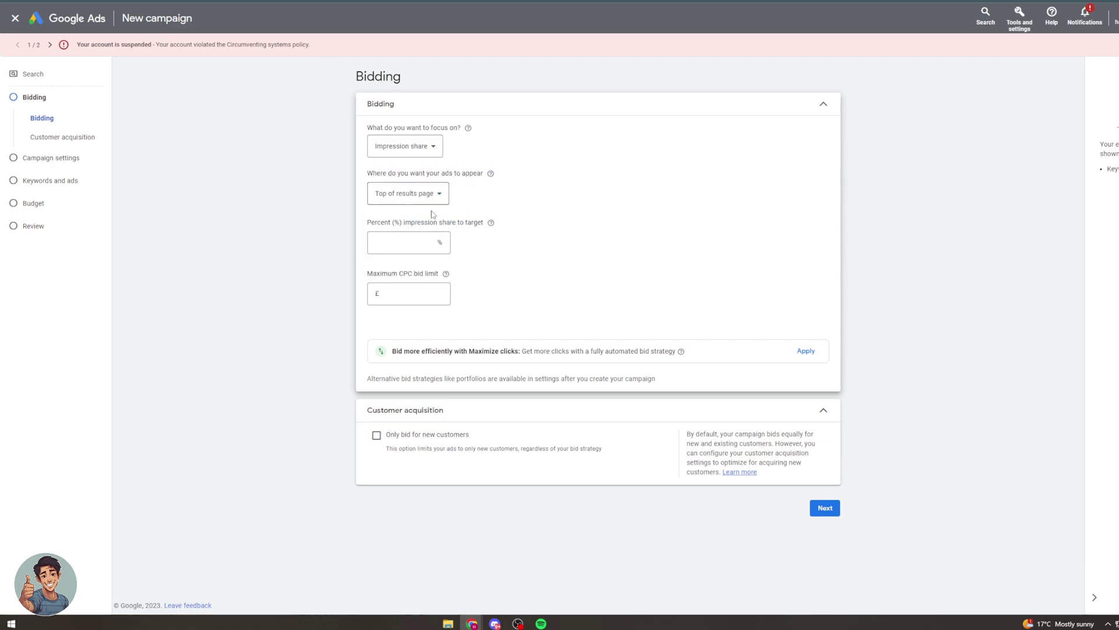
drag(384, 222, 443, 218)
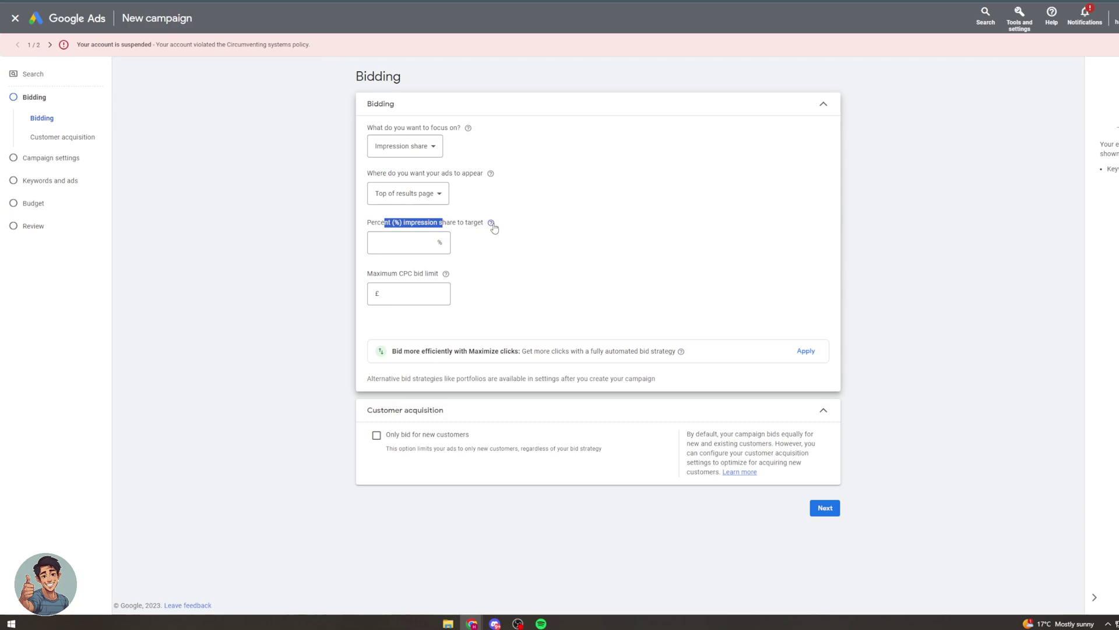
click(490, 222)
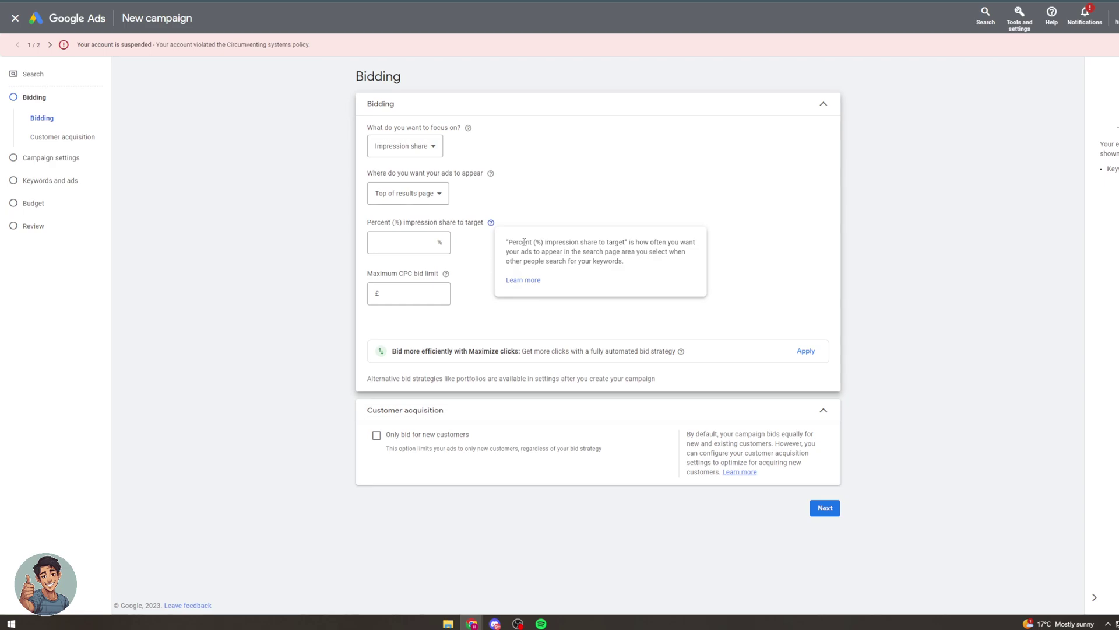
click(424, 238)
click(406, 291)
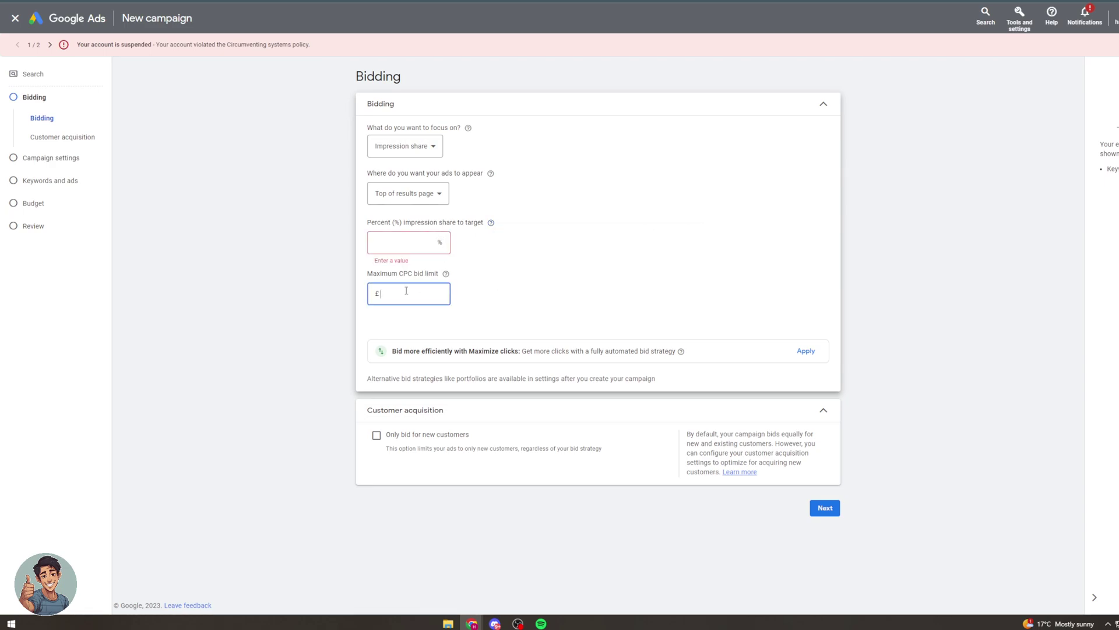
click(446, 273)
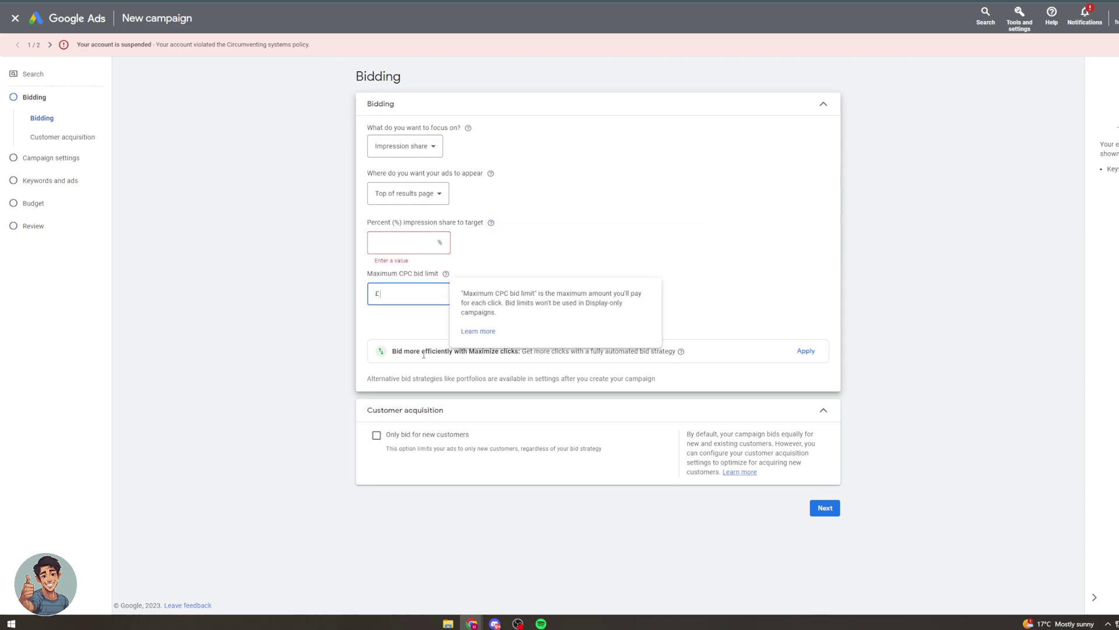
drag(422, 351, 624, 364)
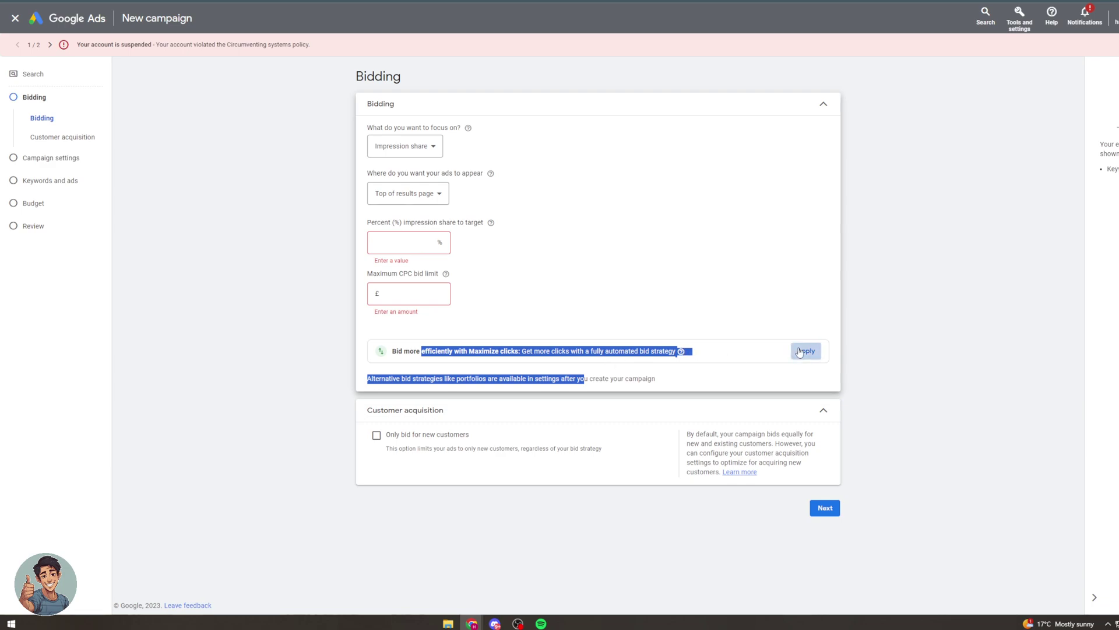
click(804, 352)
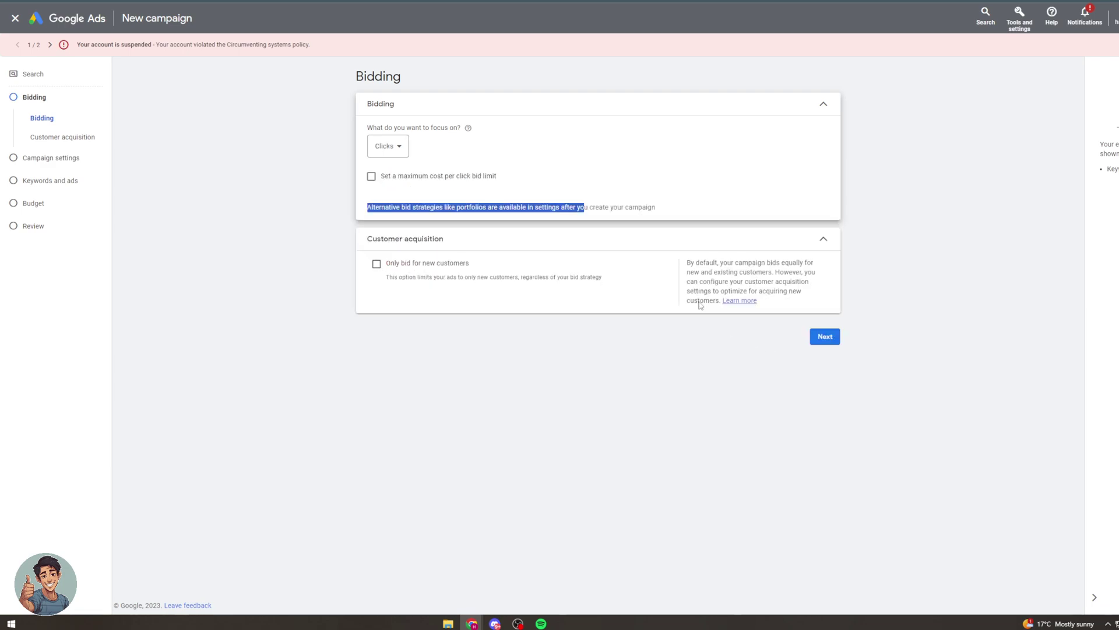
click(380, 152)
click(399, 257)
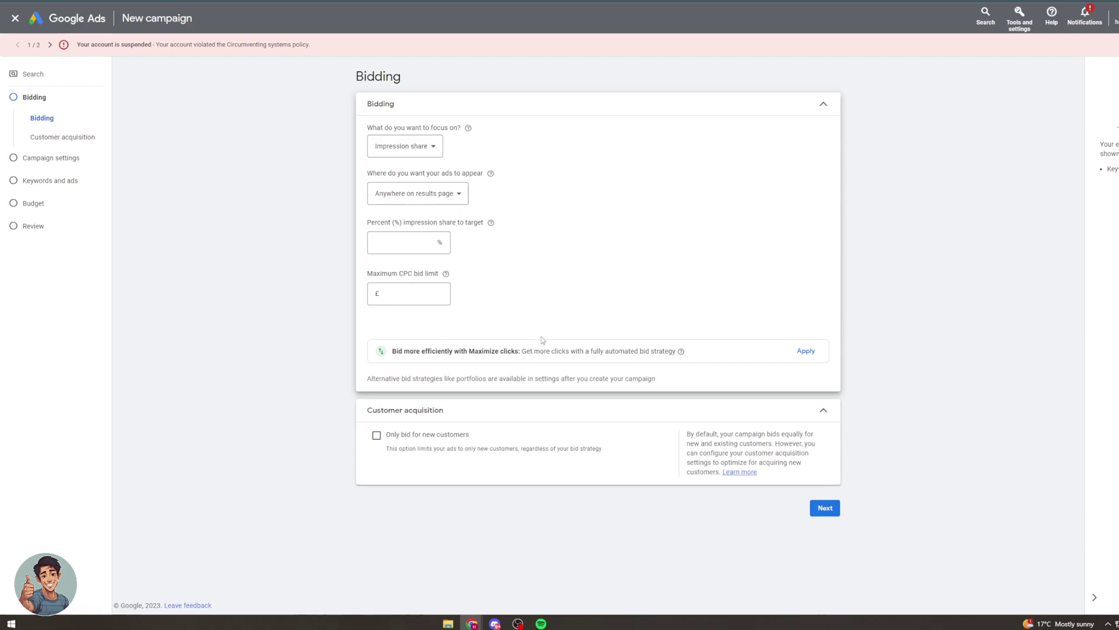
drag(456, 349, 641, 366)
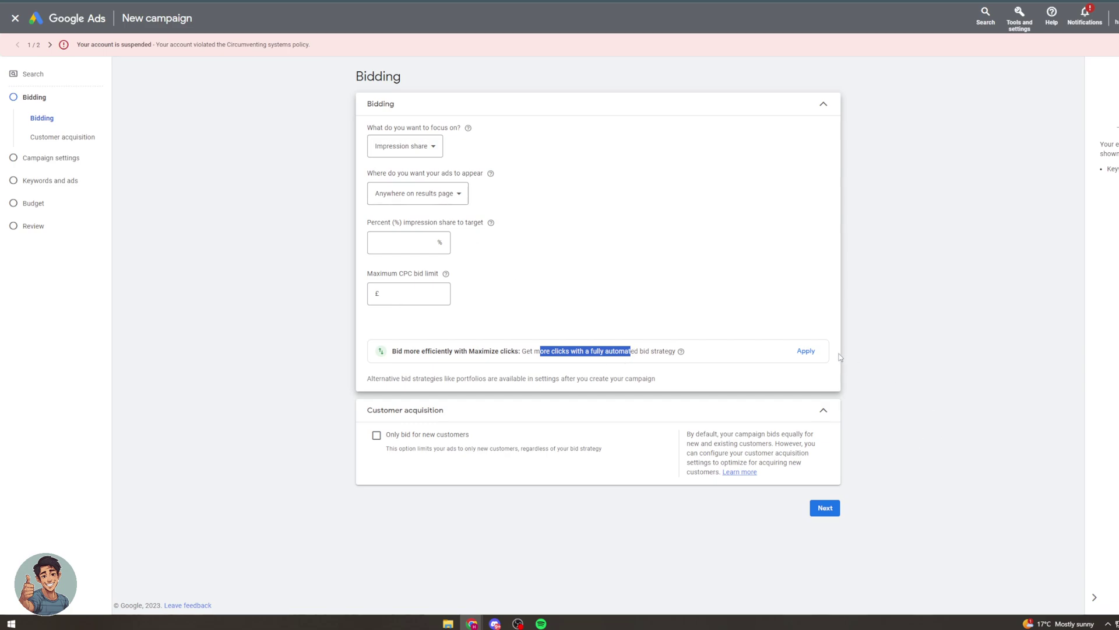
click(806, 352)
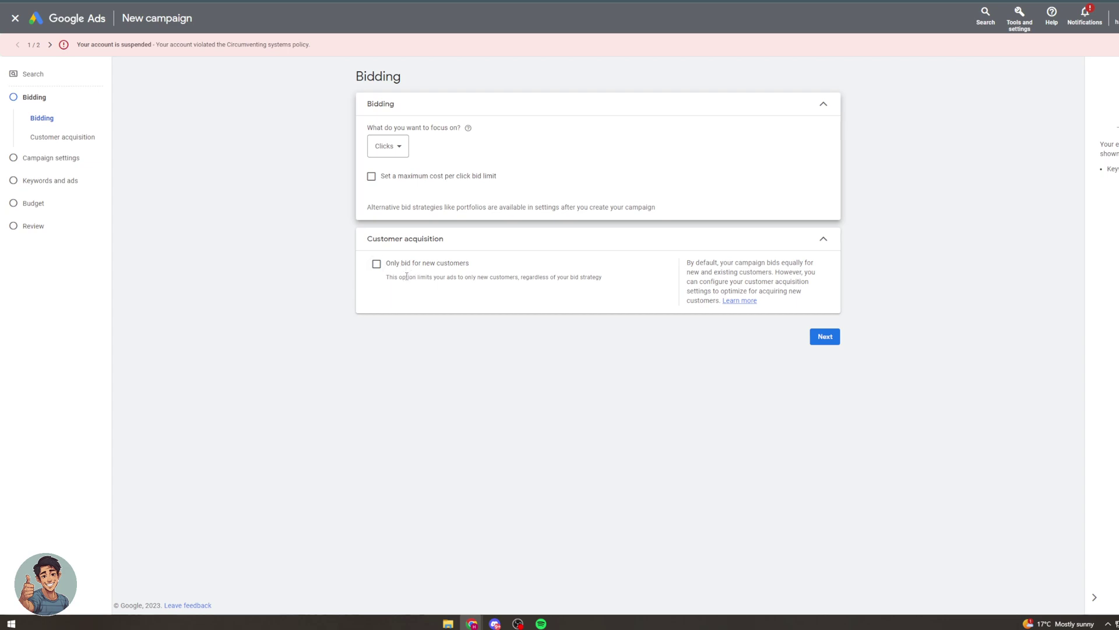
Tick 'Only bid for new customers' and read the 1,000-member audience segment warning
drag(437, 278, 385, 277)
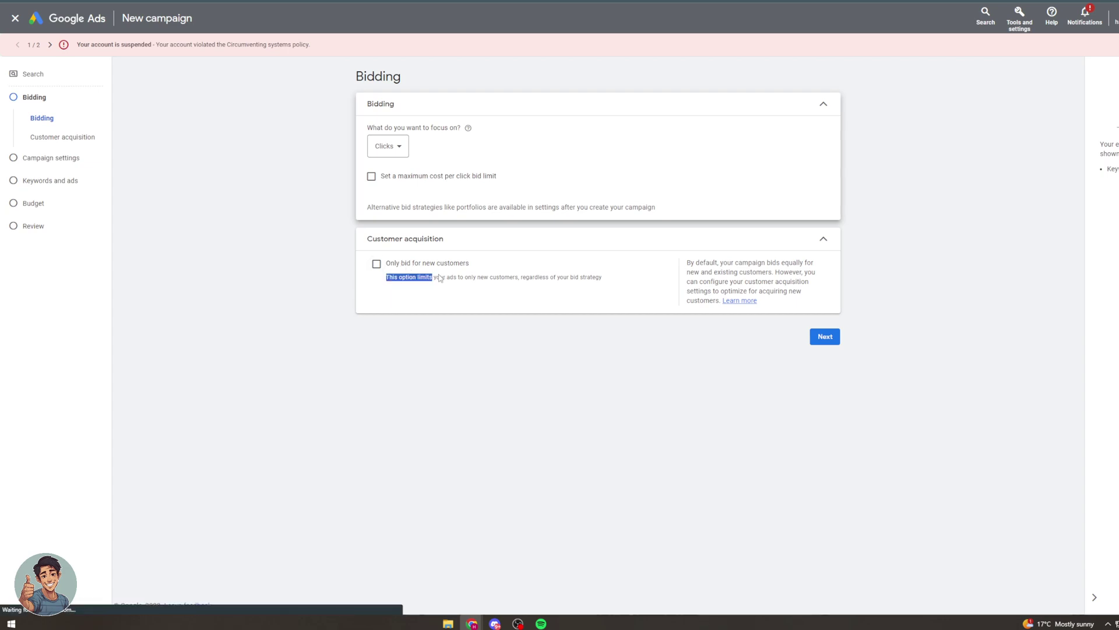
click(550, 367)
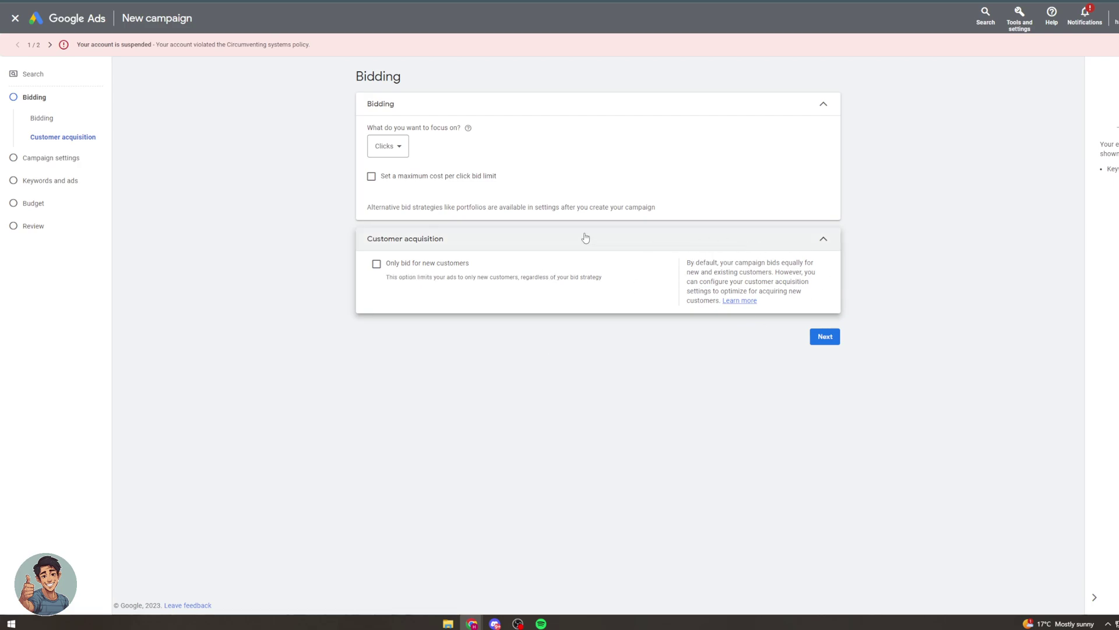
click(376, 264)
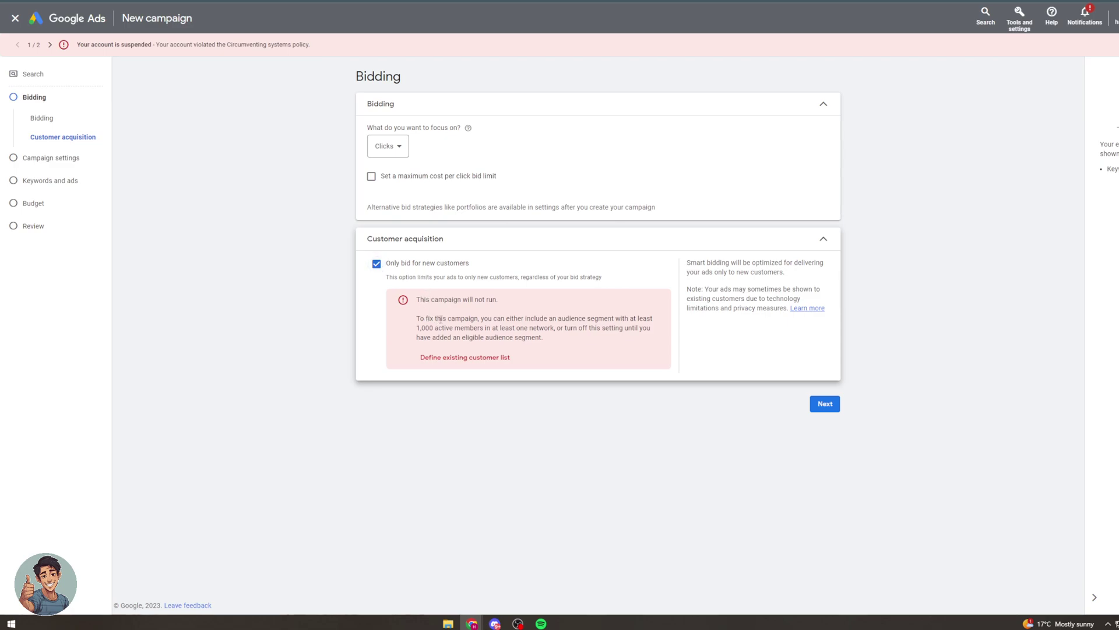
drag(437, 318, 525, 320)
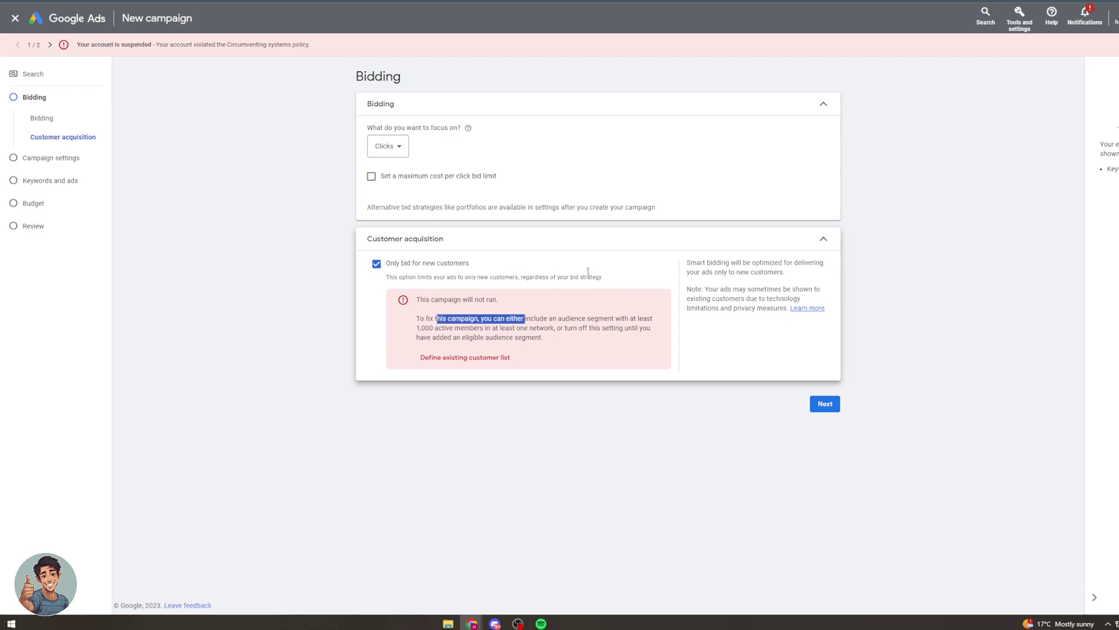
click(469, 327)
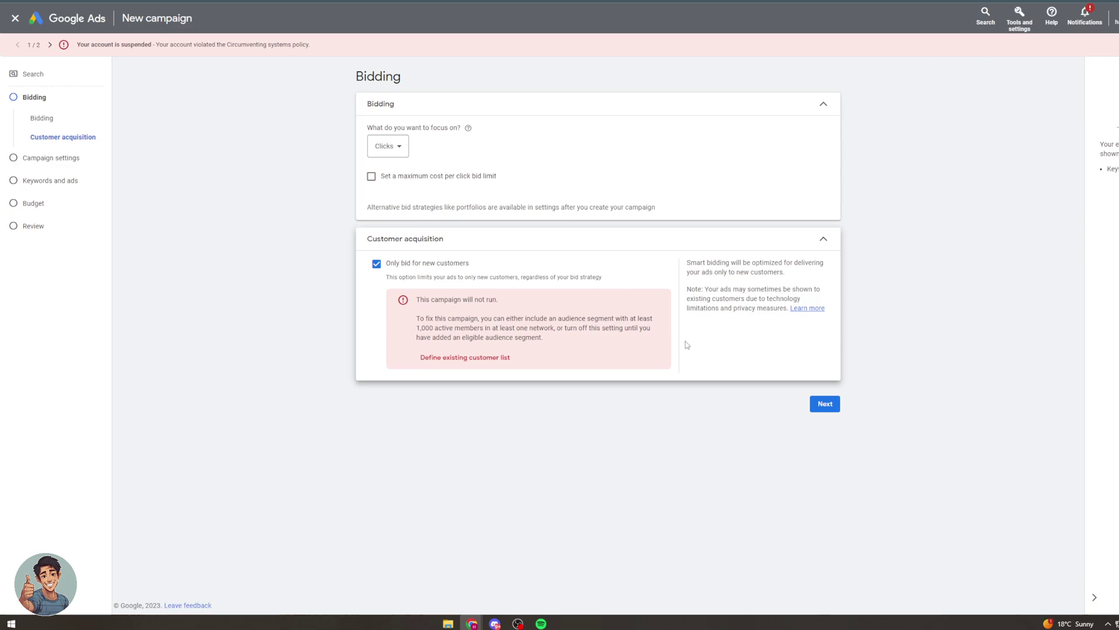
Move to campaign settings, expand More settings and view the Ad rotation options
click(826, 406)
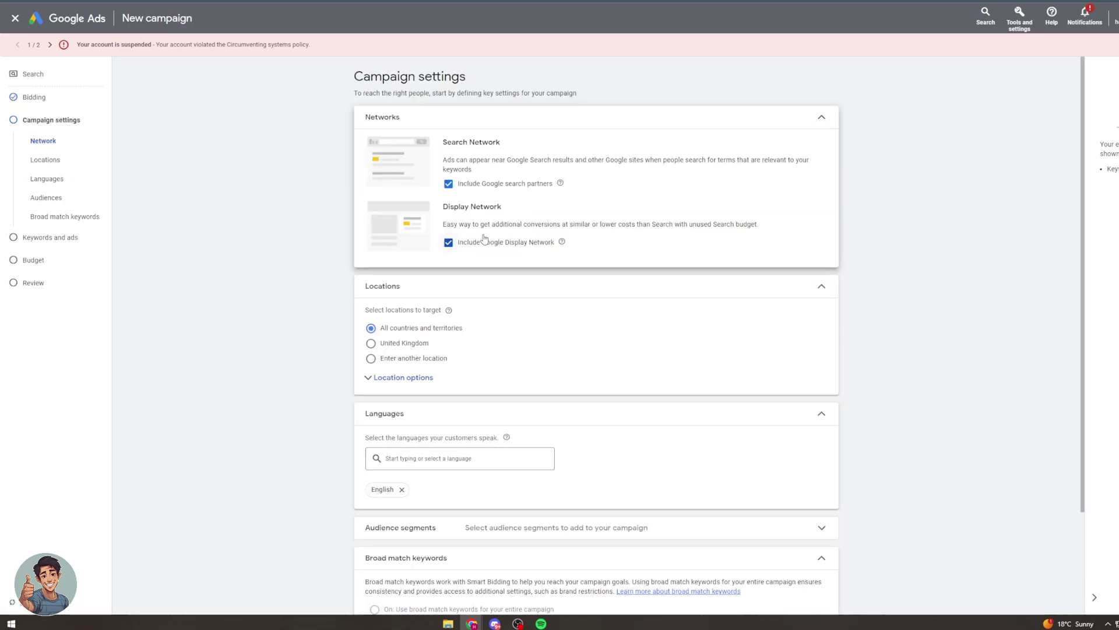
scroll(327, 163, down, 3)
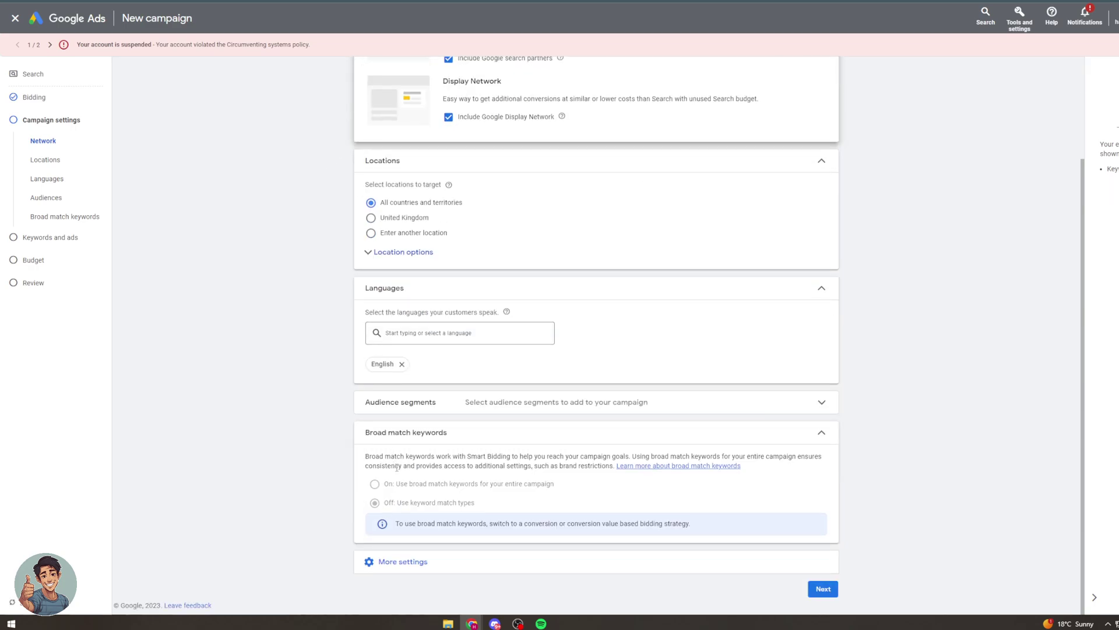
scroll(493, 35, up, 2)
scroll(488, 294, down, 2)
click(397, 560)
scroll(420, 426, down, 2)
scroll(420, 425, down, 1)
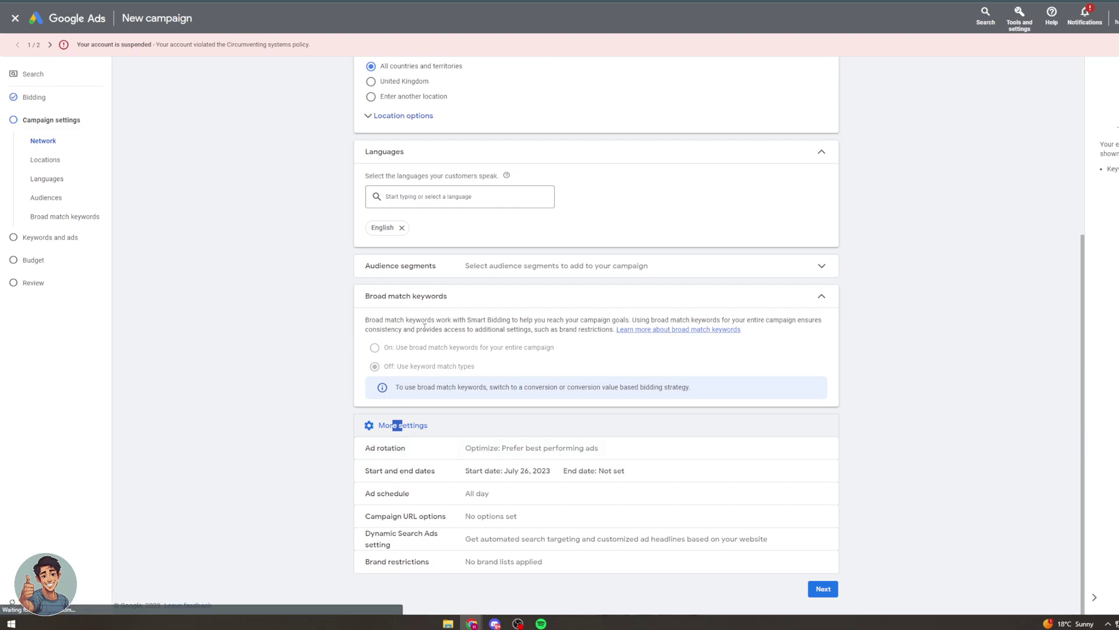
click(641, 451)
scroll(542, 287, down, 1)
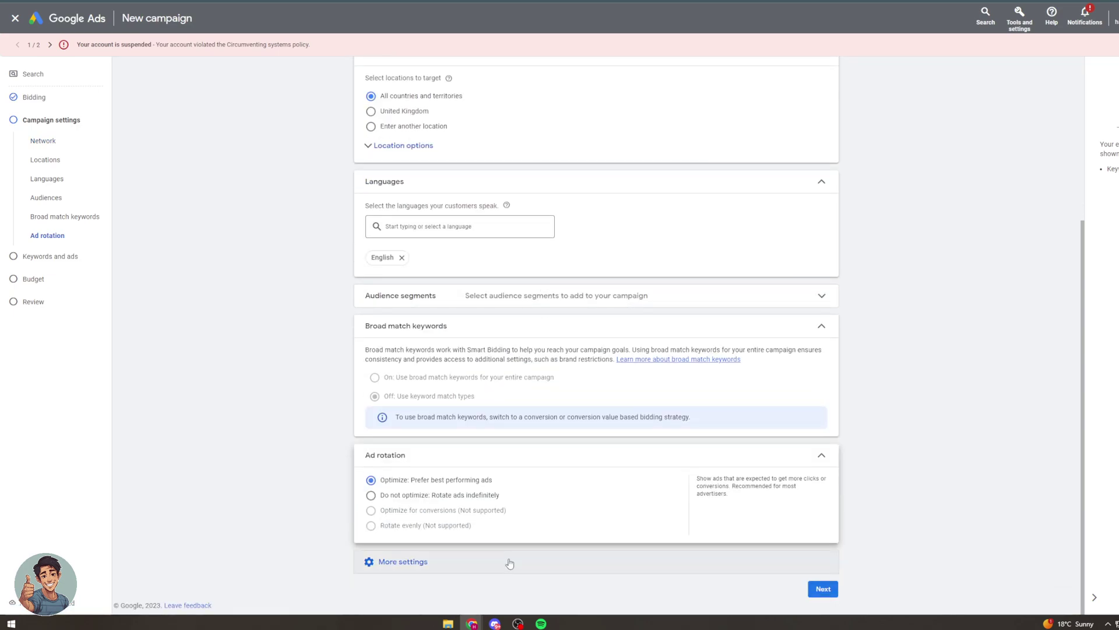
Open the Ad schedule options, review them, then collapse them
click(535, 561)
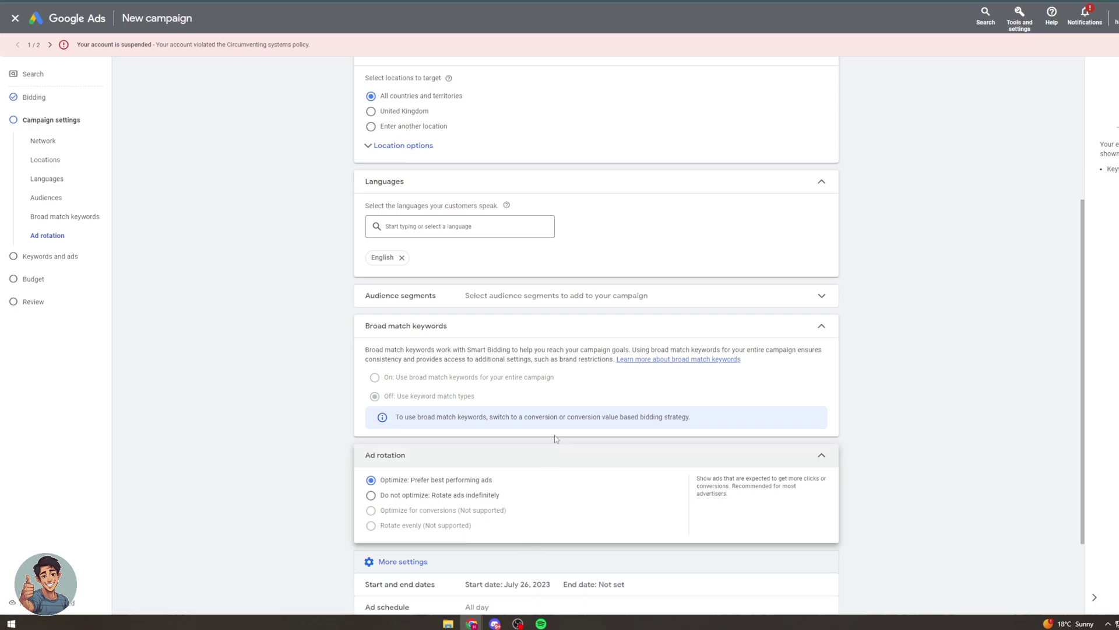
scroll(542, 467, down, 2)
click(504, 500)
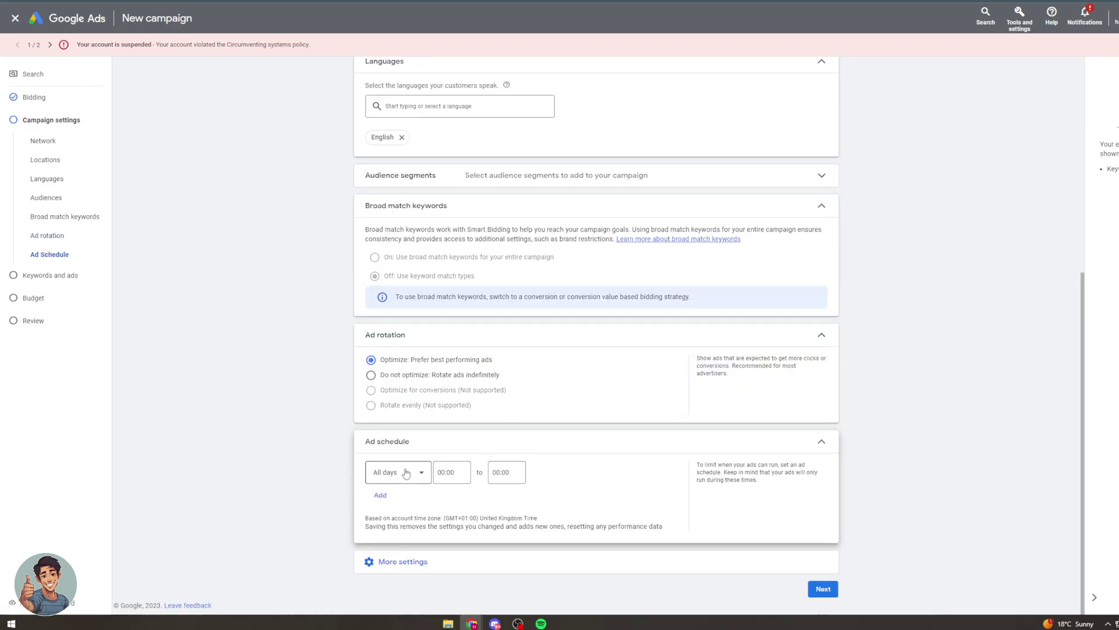
scroll(400, 471, up, 1)
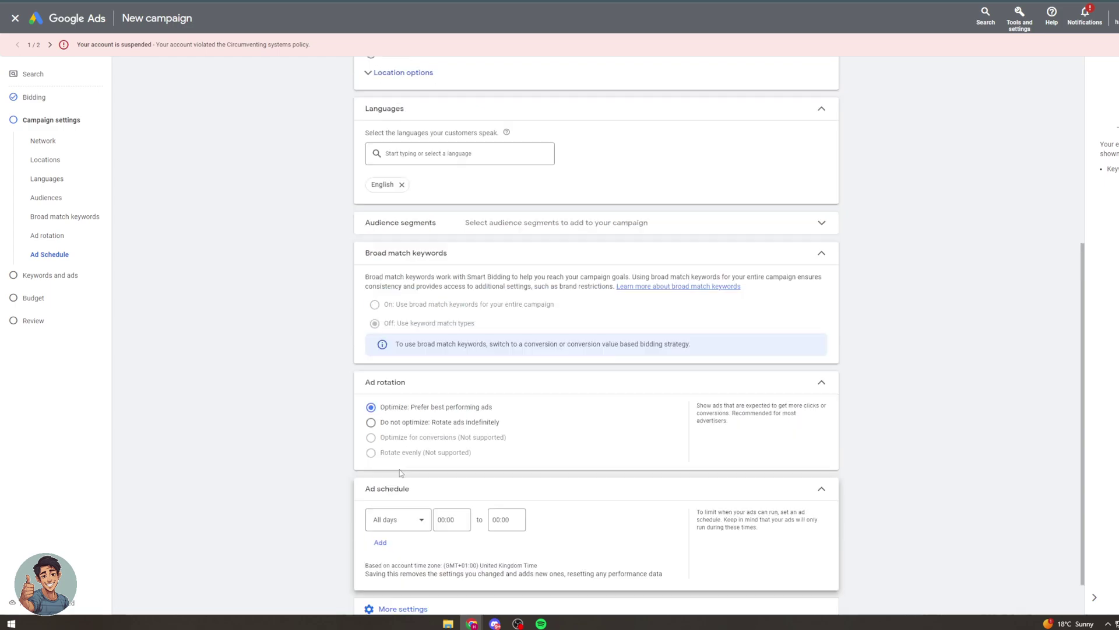
scroll(399, 471, down, 1)
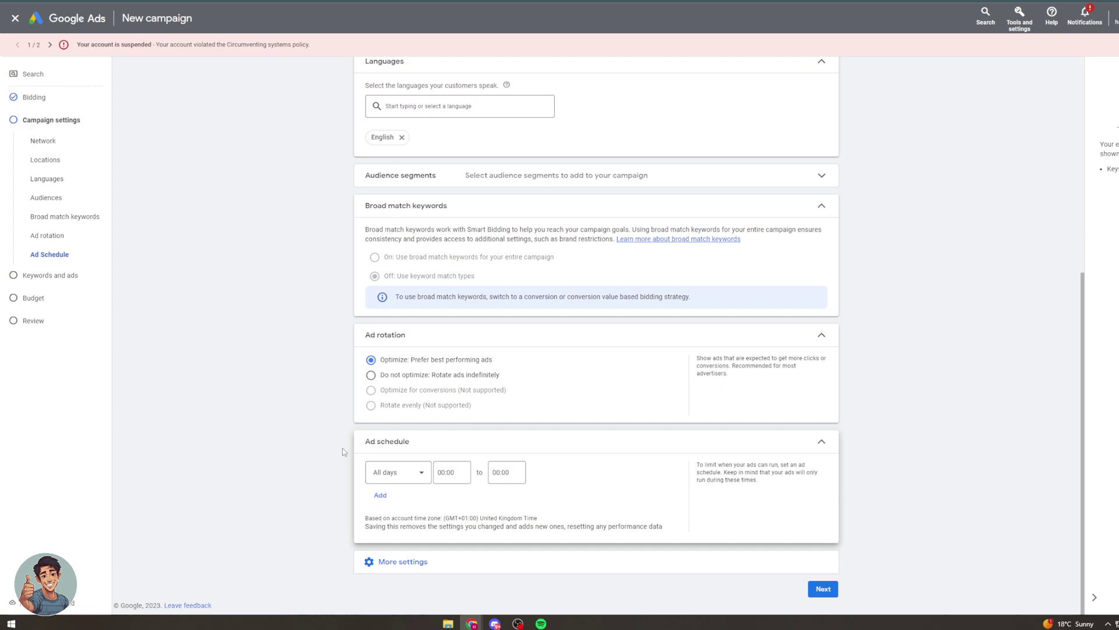
click(411, 441)
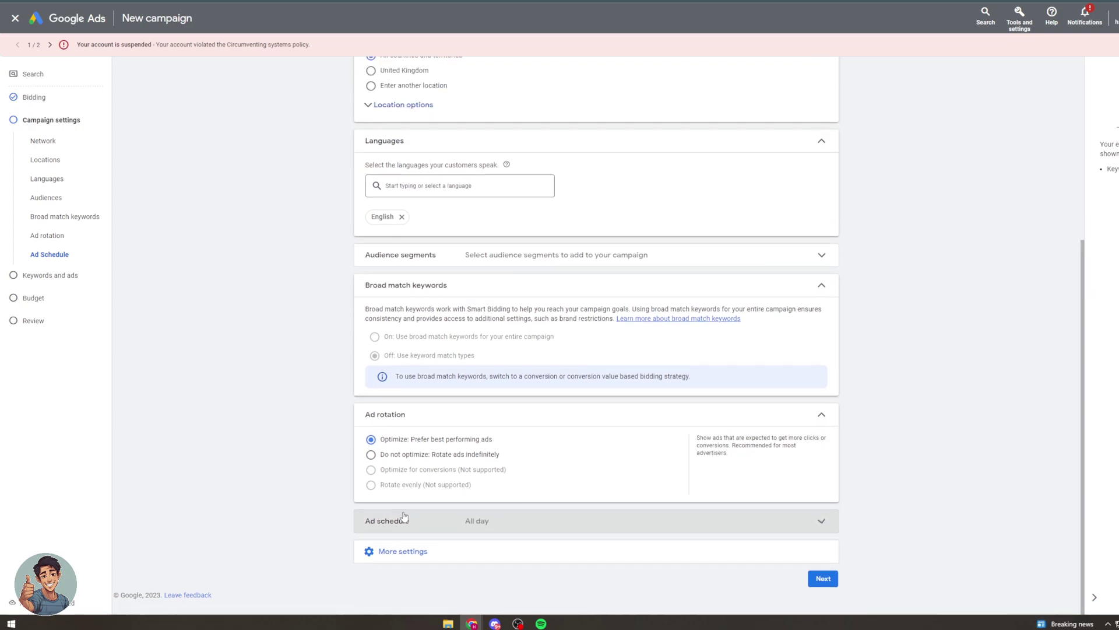
Check the Dynamic Search Ads and Brand restrictions settings, then continue to Keywords and ads
click(450, 554)
scroll(425, 465, down, 1)
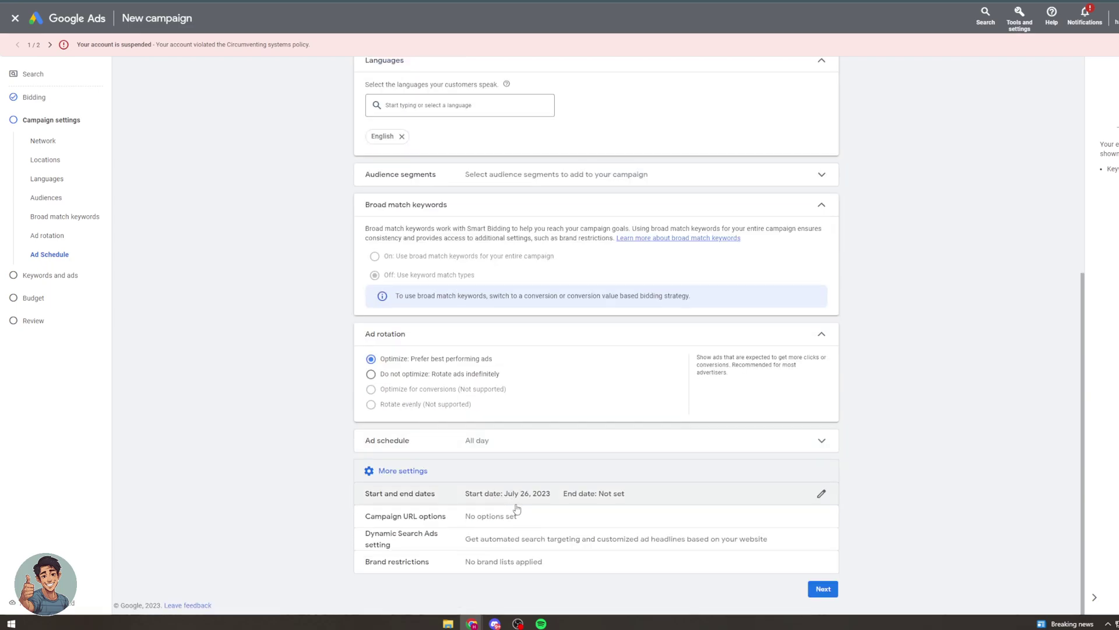
click(748, 537)
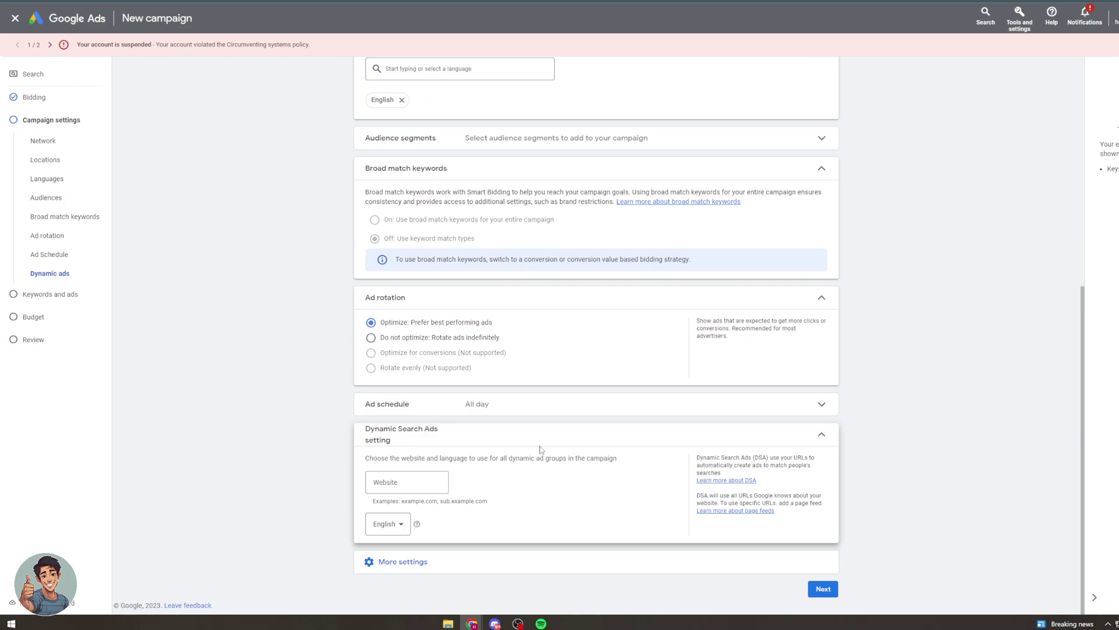
click(512, 562)
click(548, 565)
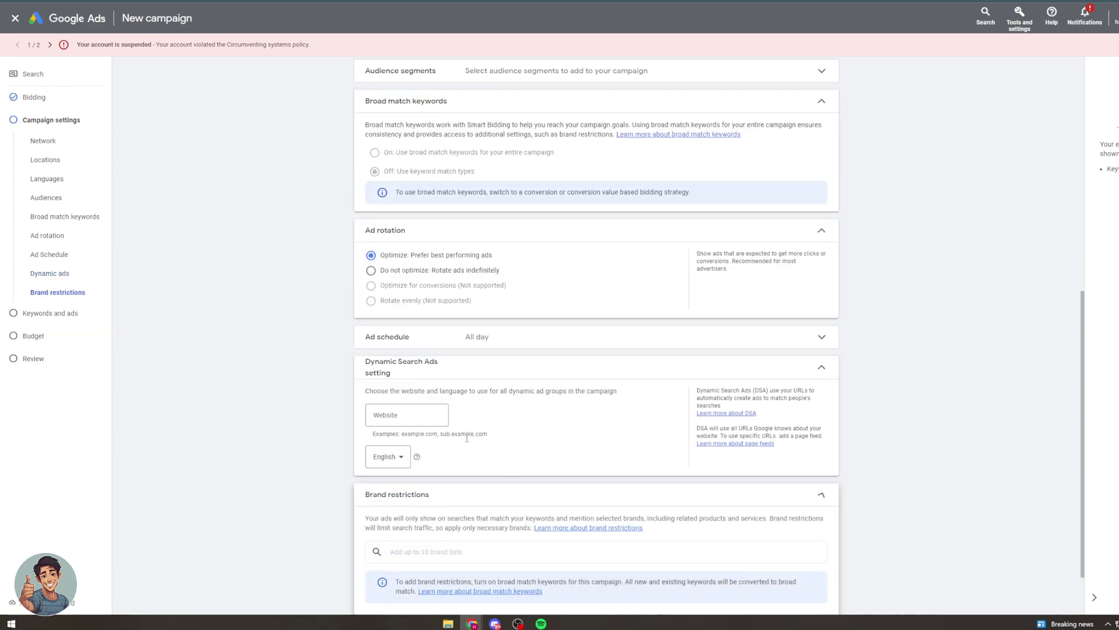
click(823, 589)
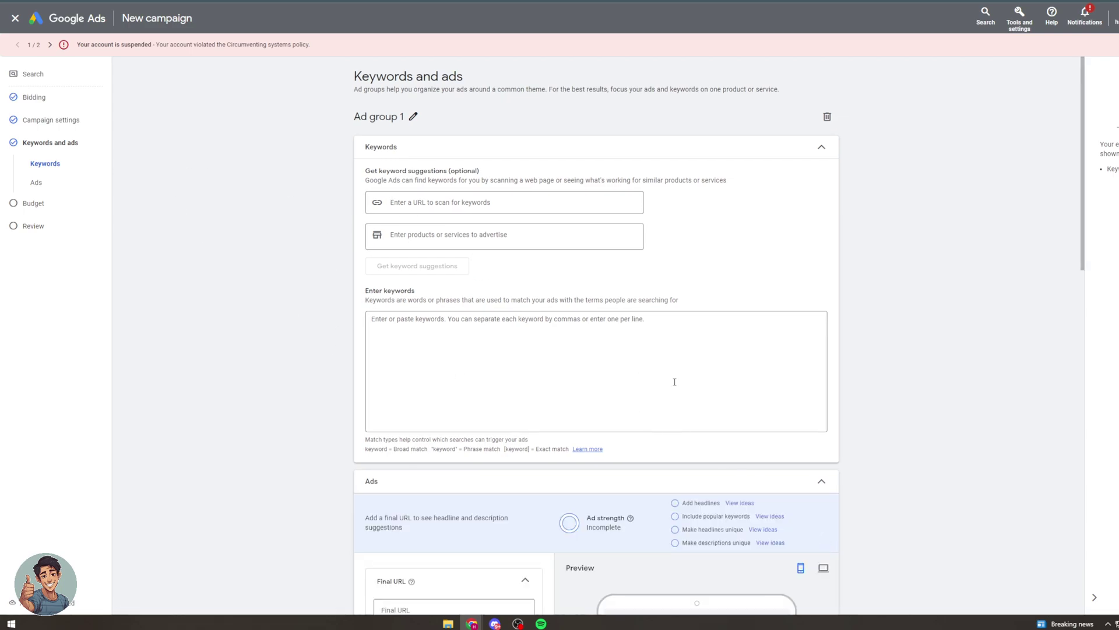
Skip past Keywords and ads, enter a £10.00 daily budget and continue to Review
scroll(674, 383, down, 4)
scroll(848, 295, down, 9)
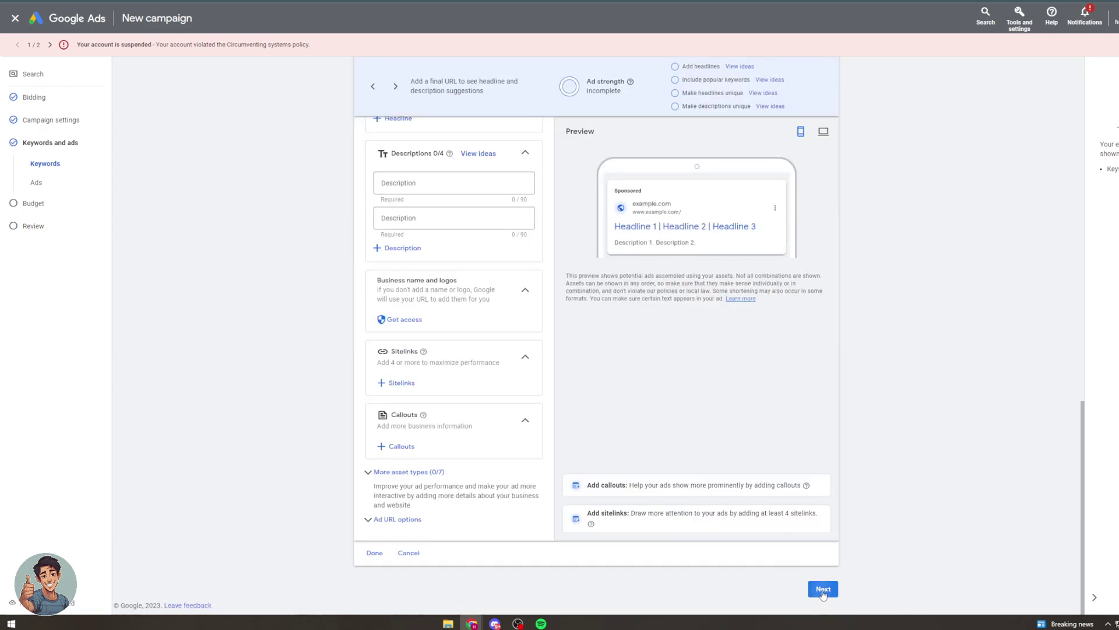
click(823, 589)
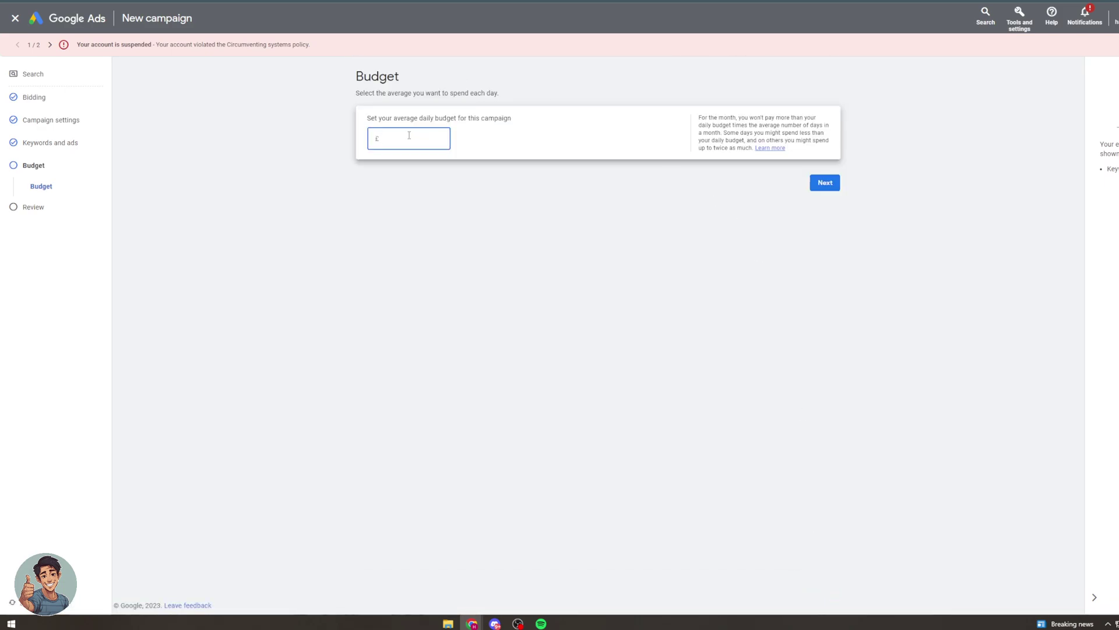
text(10)
click(486, 109)
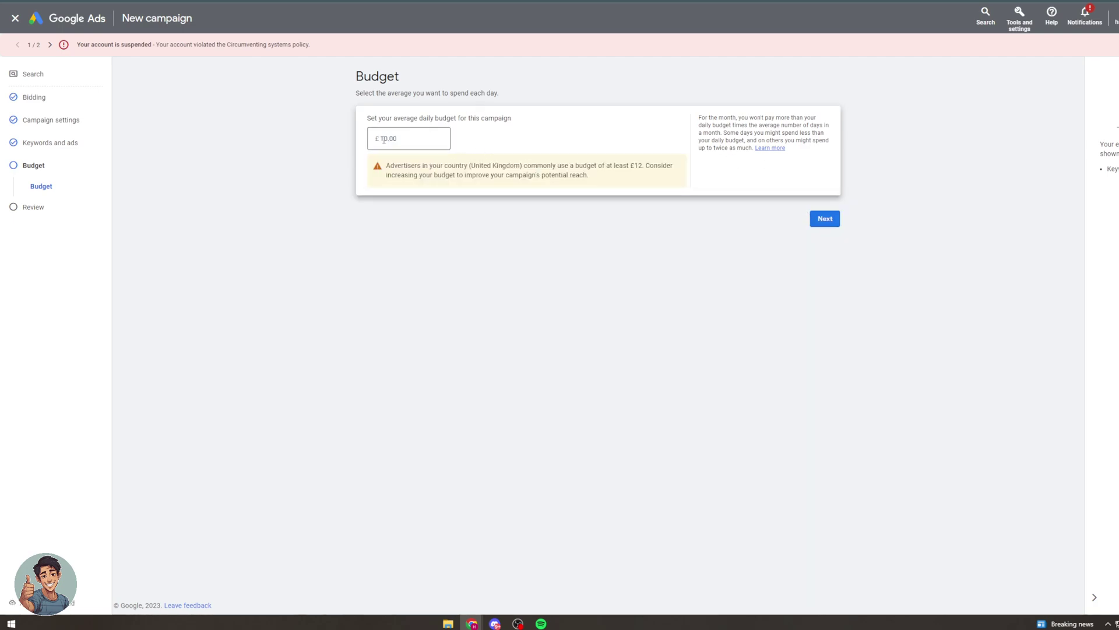
click(824, 219)
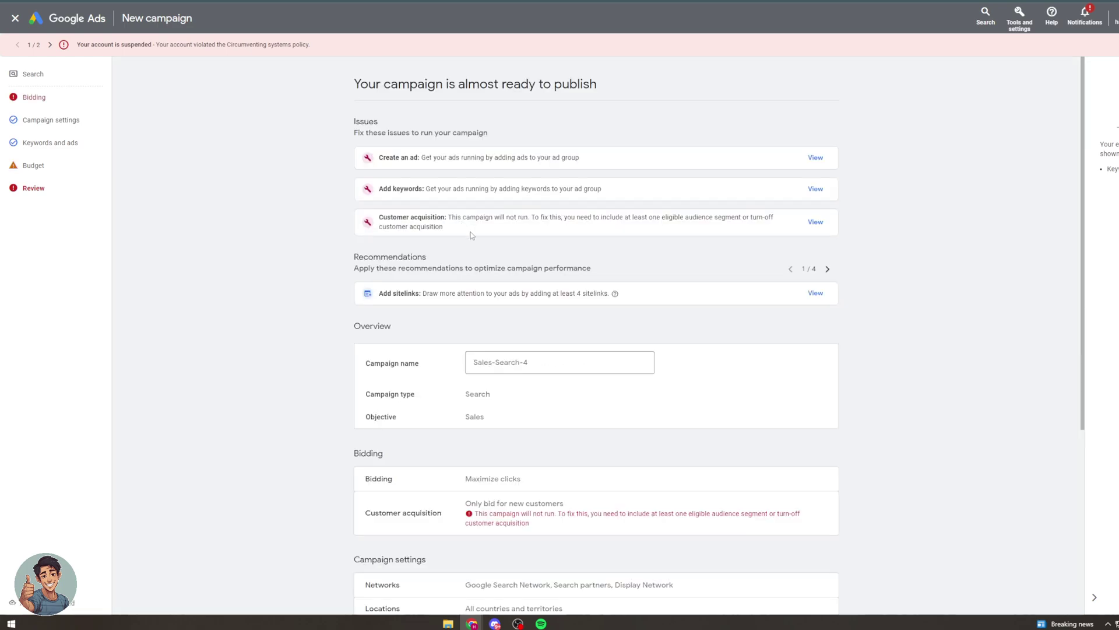
Reopen the draft's Bidding, keep Clicks as the focus, and close the Sales-Search-4 editor
scroll(630, 201, down, 2)
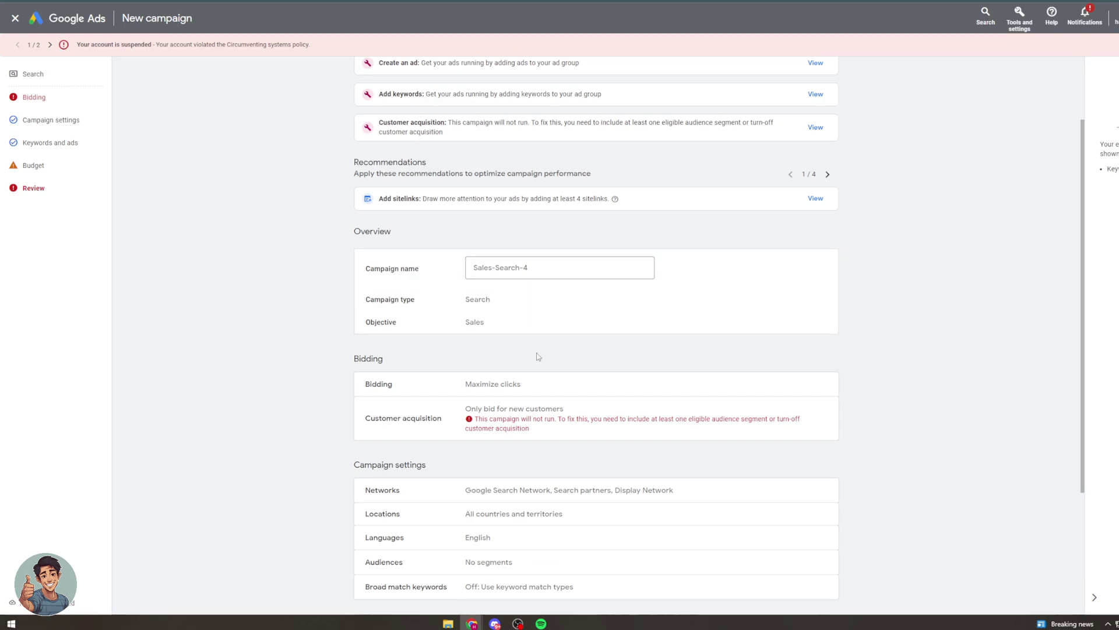
click(500, 385)
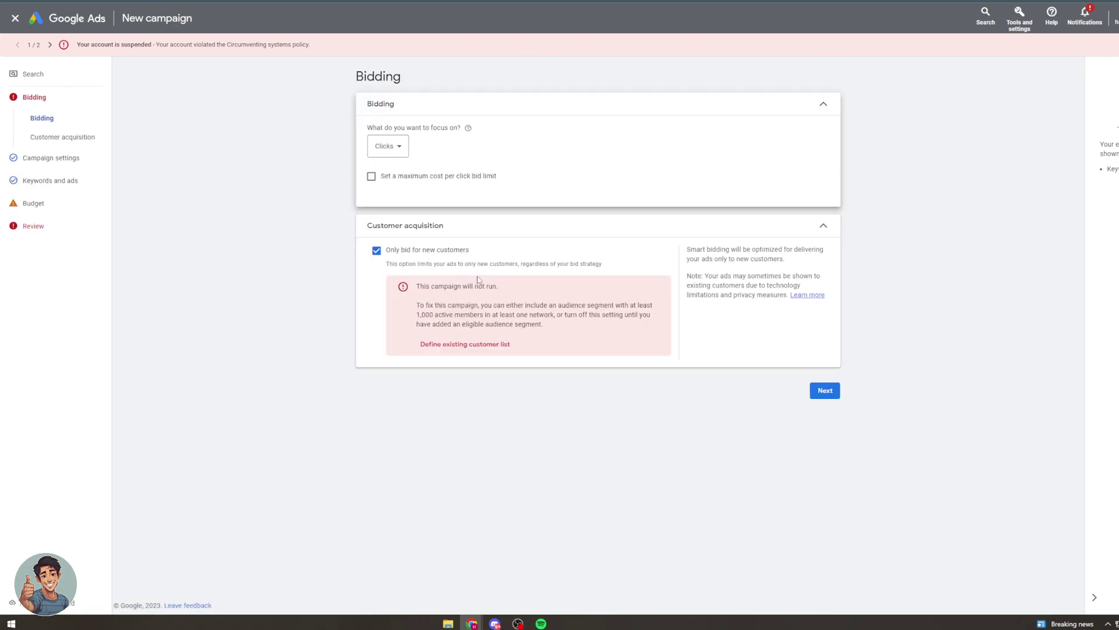
click(401, 146)
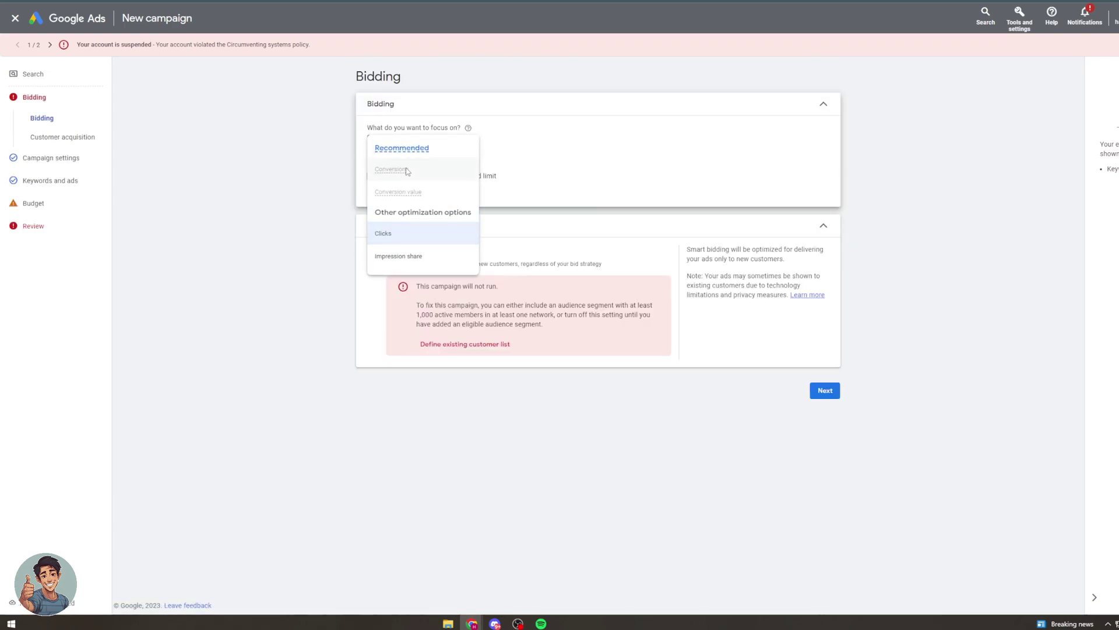
click(537, 156)
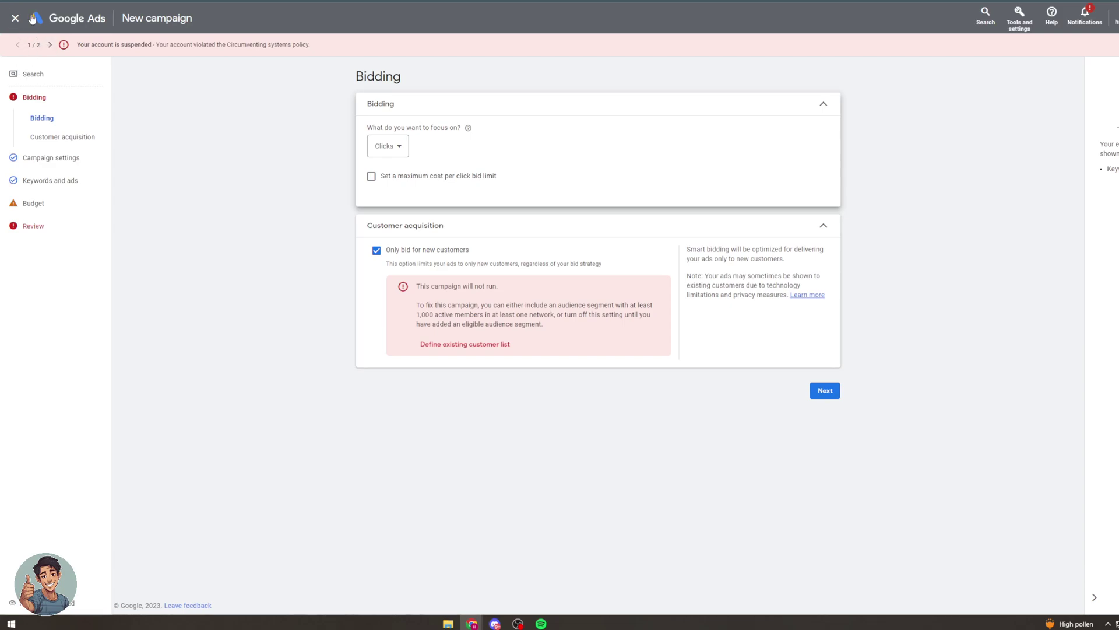
click(15, 20)
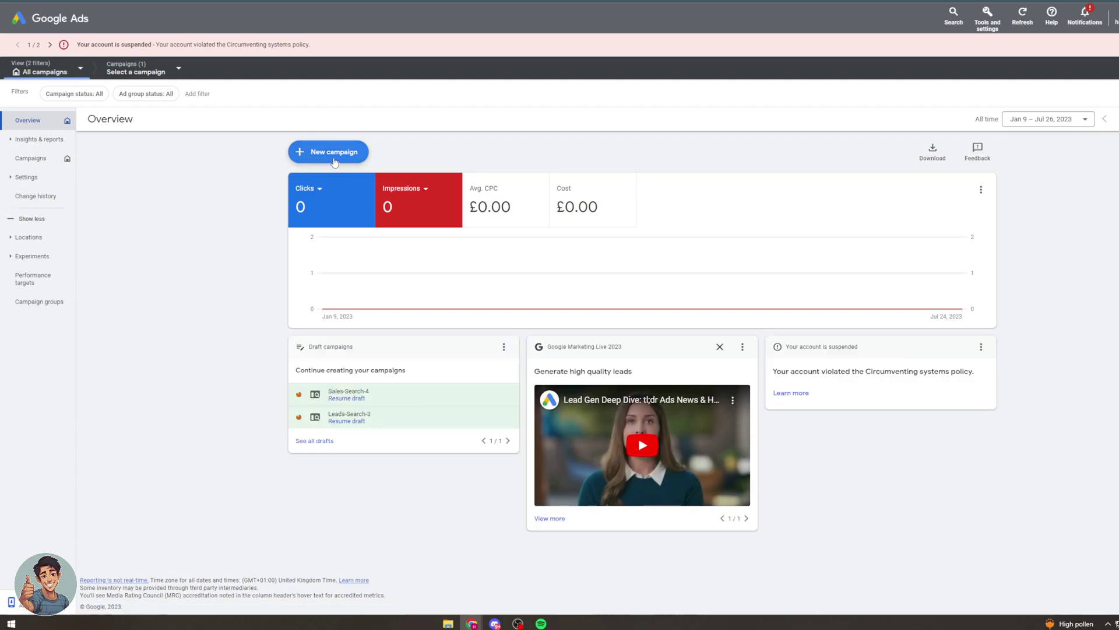
Create a new Leads campaign of type Performance Max with a Website lead conversion action
click(329, 157)
click(330, 163)
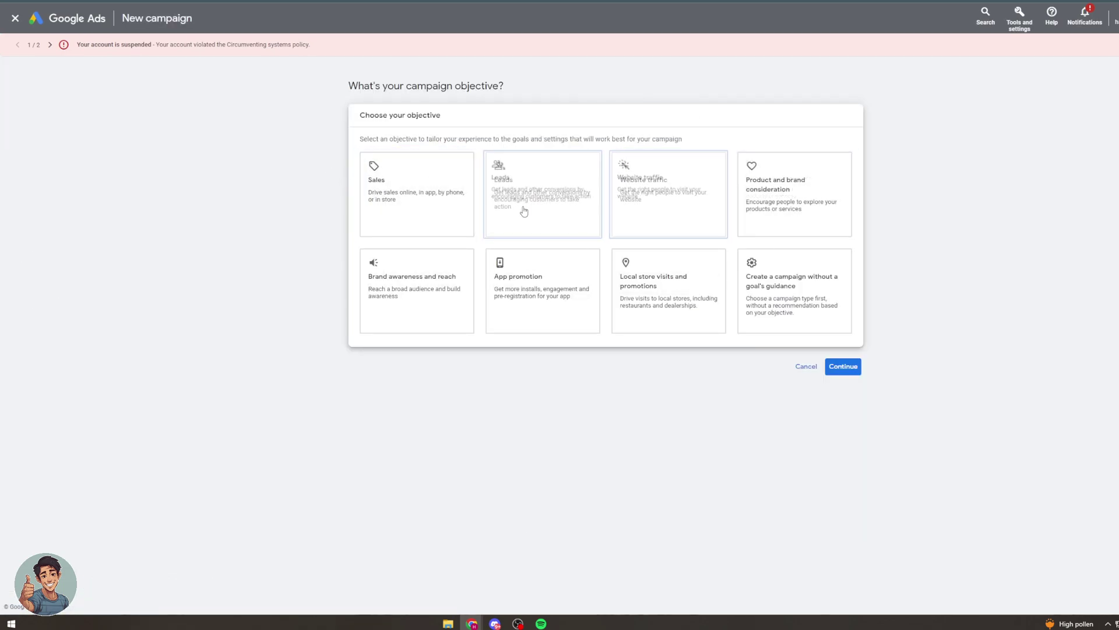
click(524, 210)
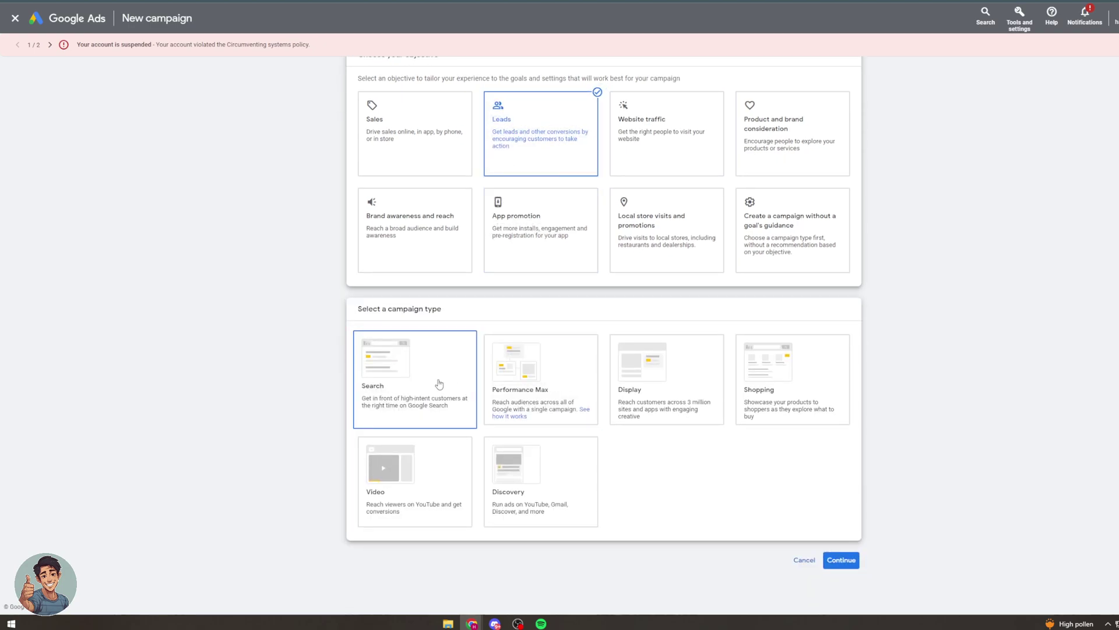
click(675, 375)
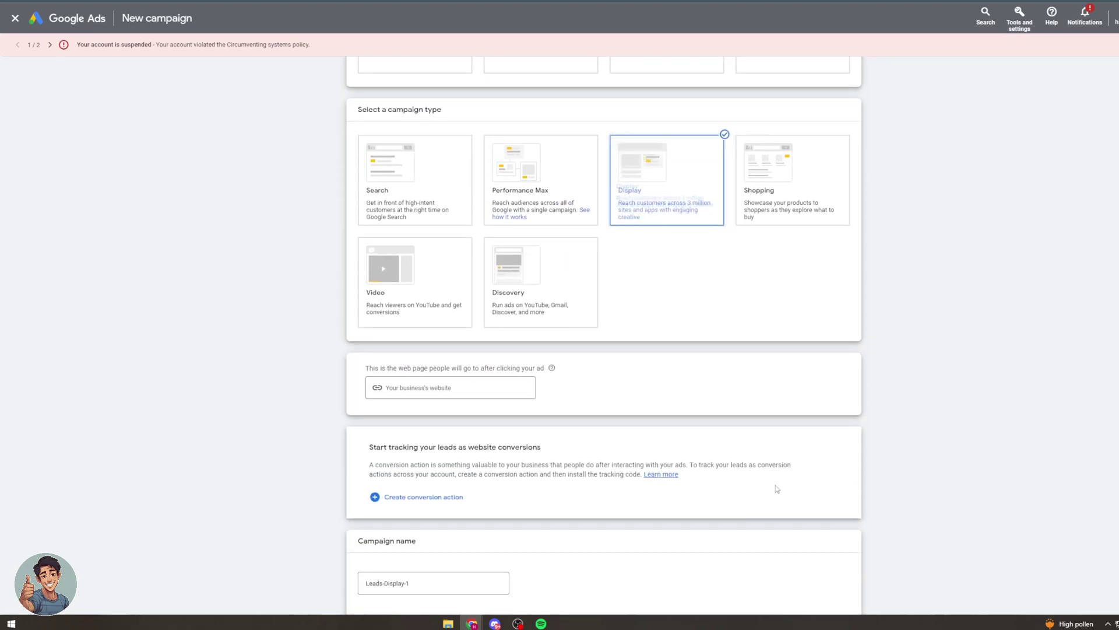
click(540, 114)
click(841, 560)
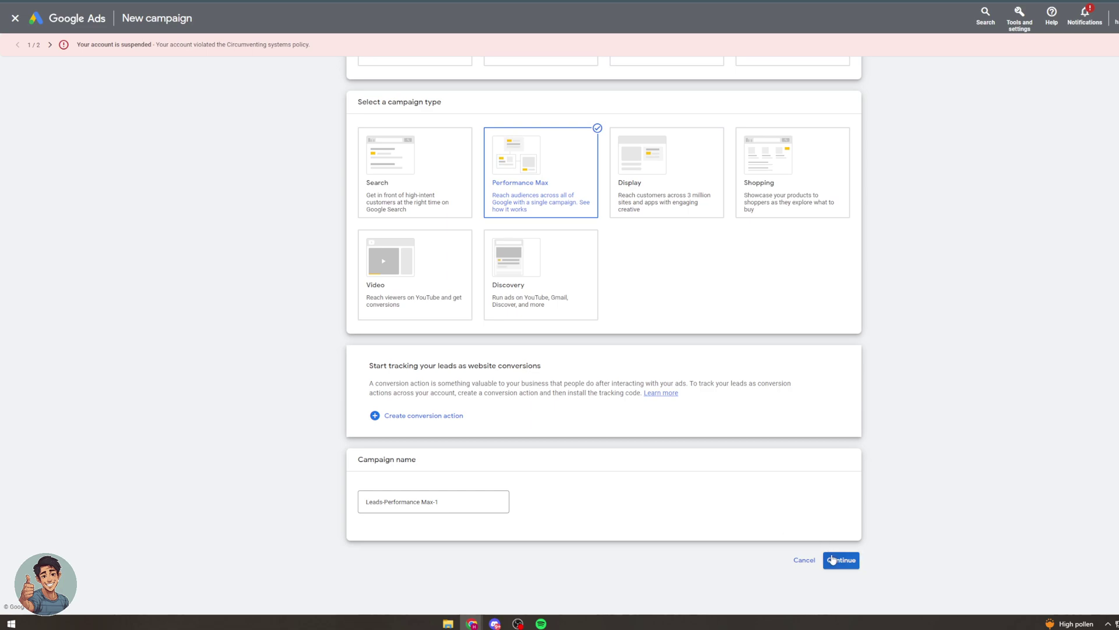
click(441, 406)
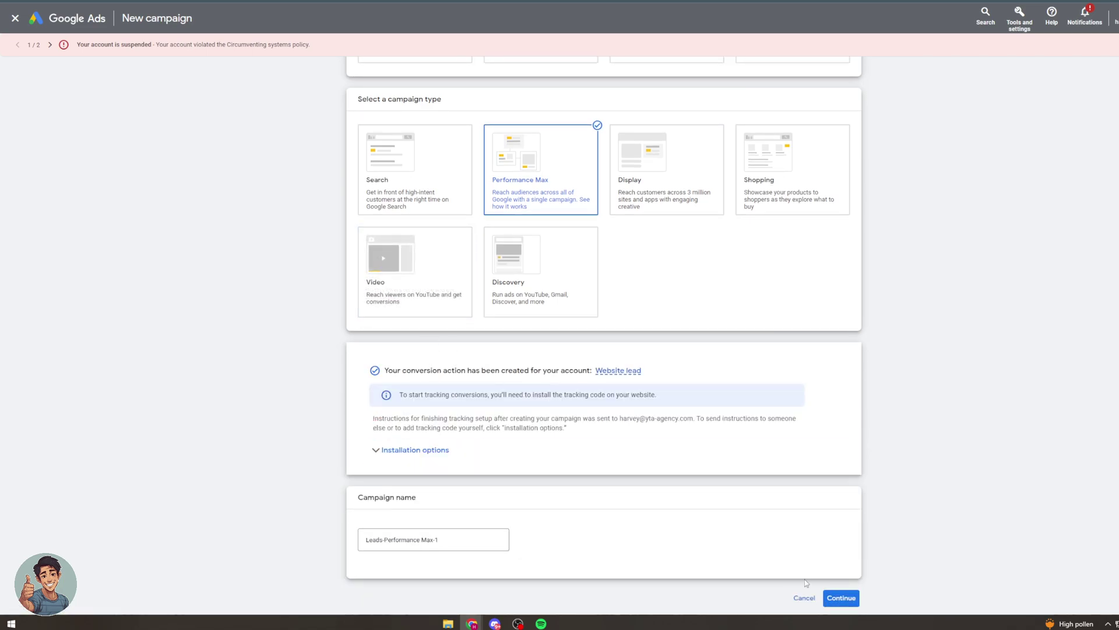
click(840, 598)
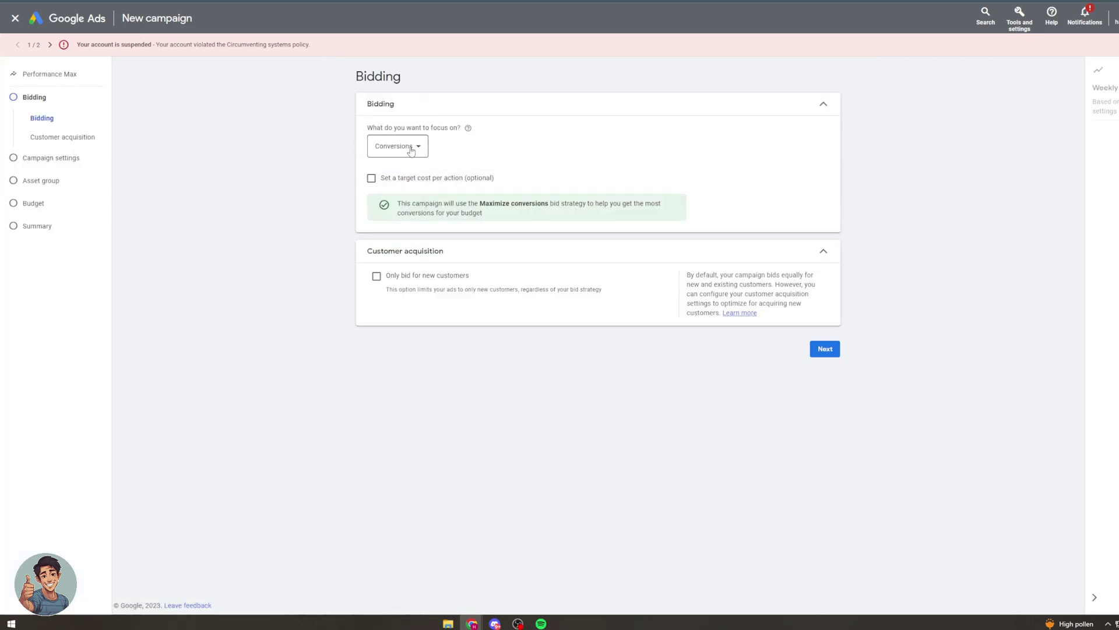
Keep Conversions as bidding focus and set a £5.00 target cost per action
click(411, 148)
click(417, 154)
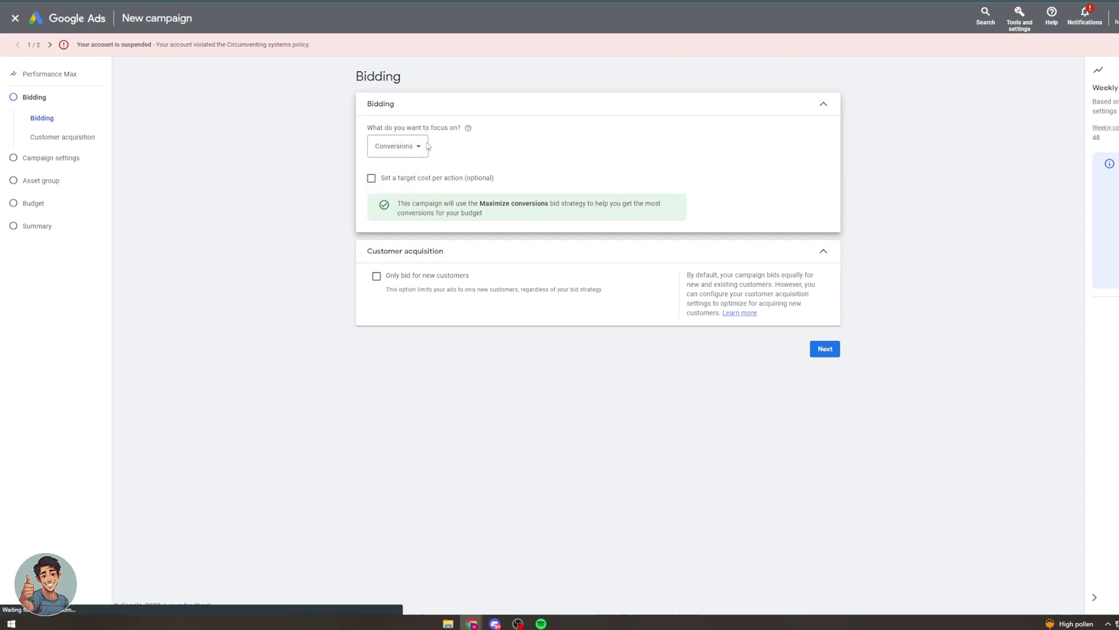
click(430, 180)
click(427, 178)
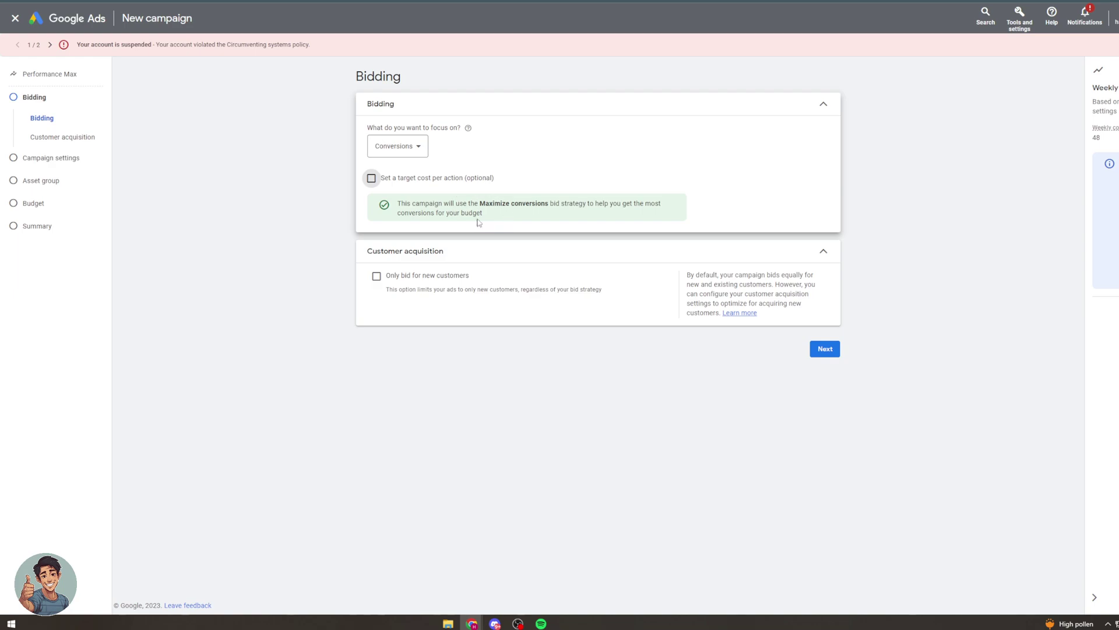
click(426, 184)
mouse_move(409, 196)
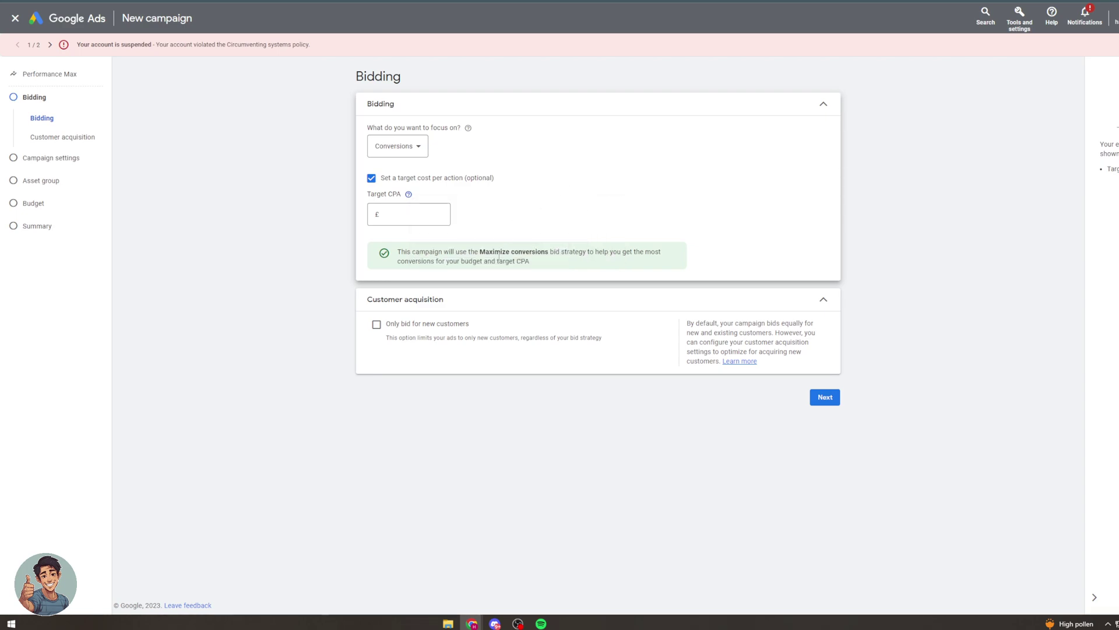
click(417, 213)
text(5)
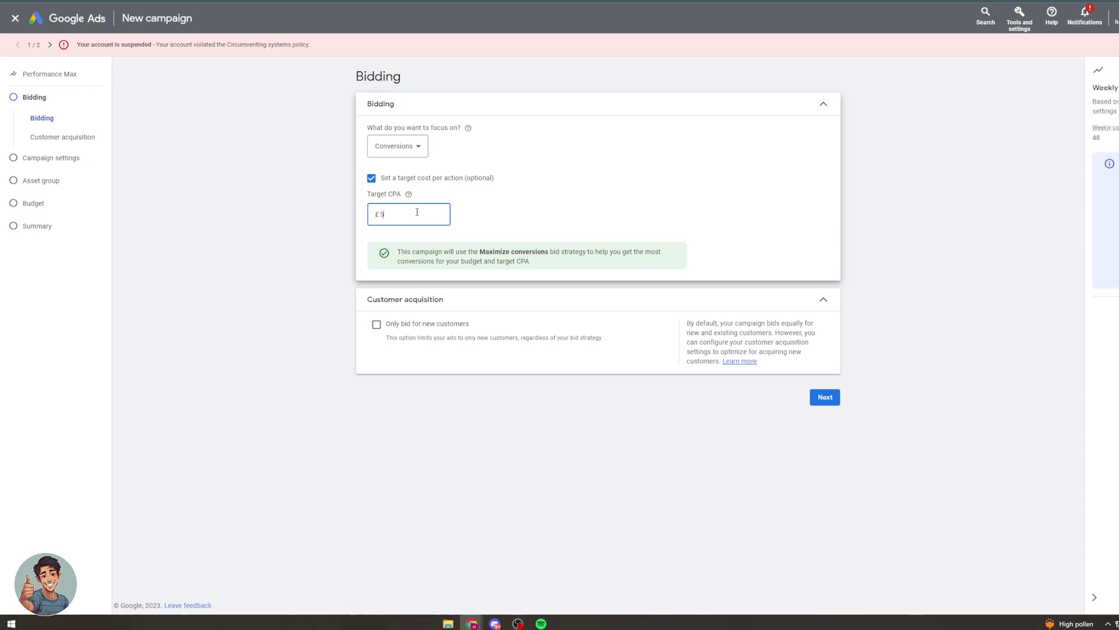
click(515, 200)
Select the £5.00 target CPA value and view the target CPA explanation
drag(408, 214, 377, 213)
click(492, 214)
click(406, 212)
click(409, 195)
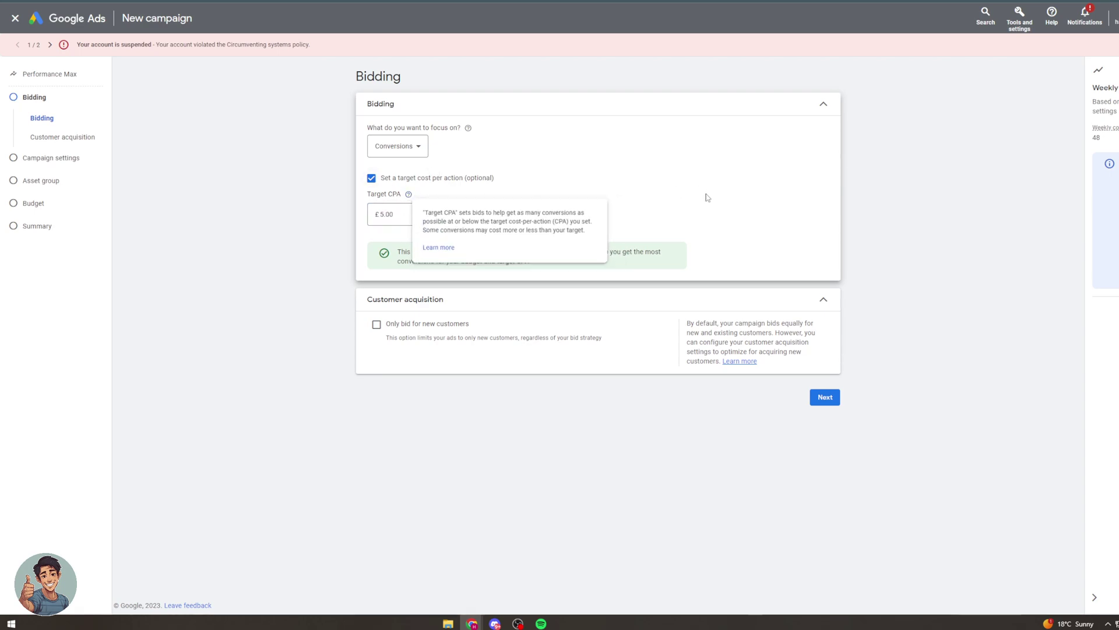
click(414, 216)
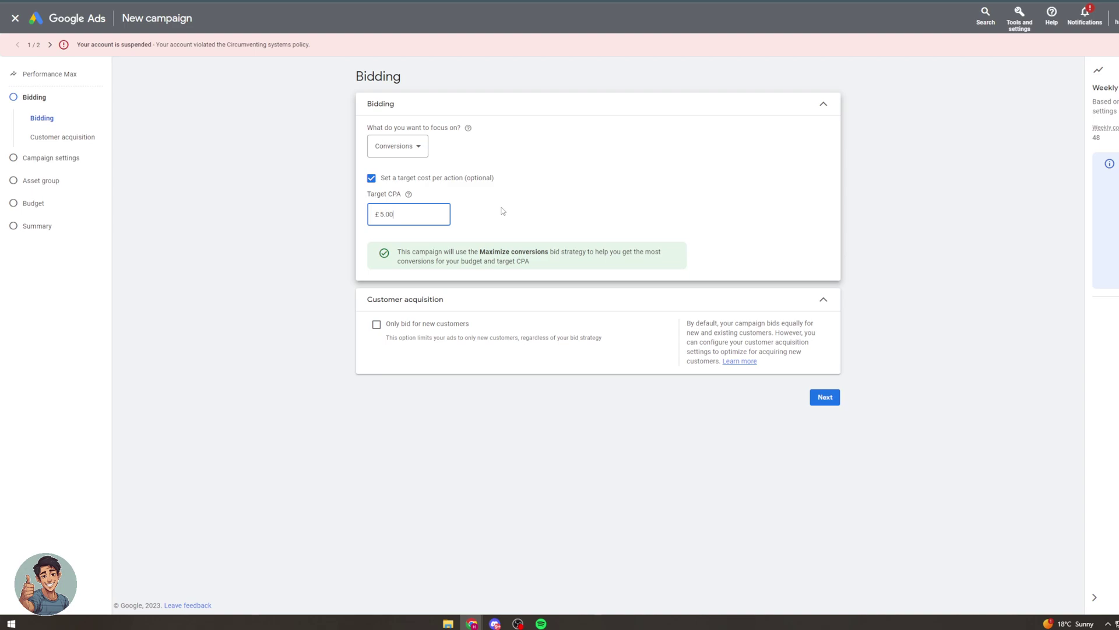
Switch the bidding focus to Conversion value and turn on a target ROAS
click(411, 146)
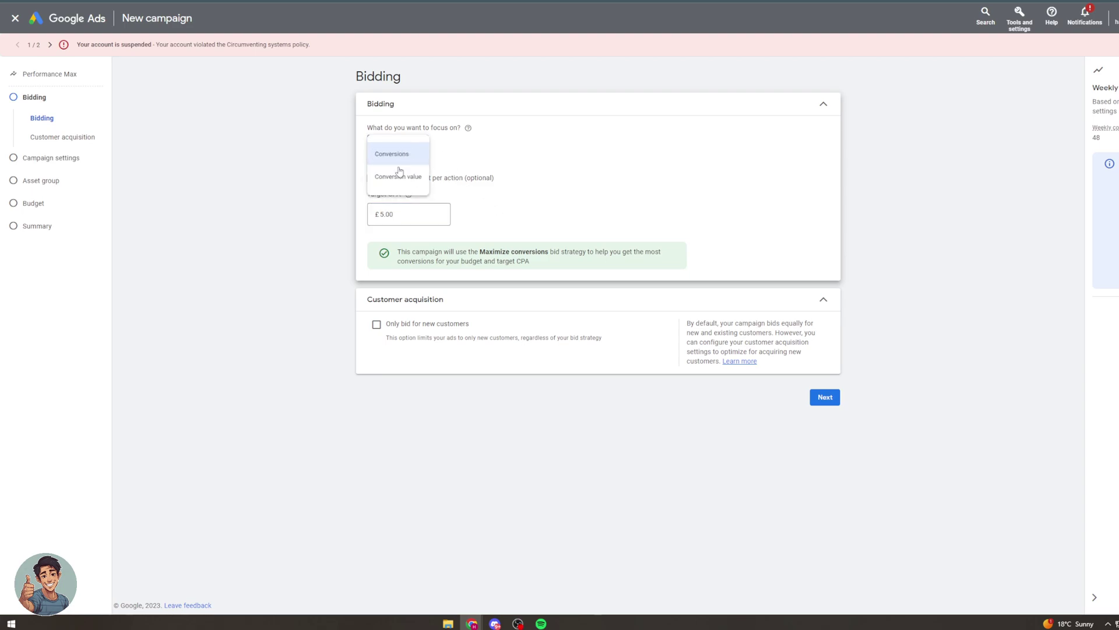
click(390, 183)
click(373, 178)
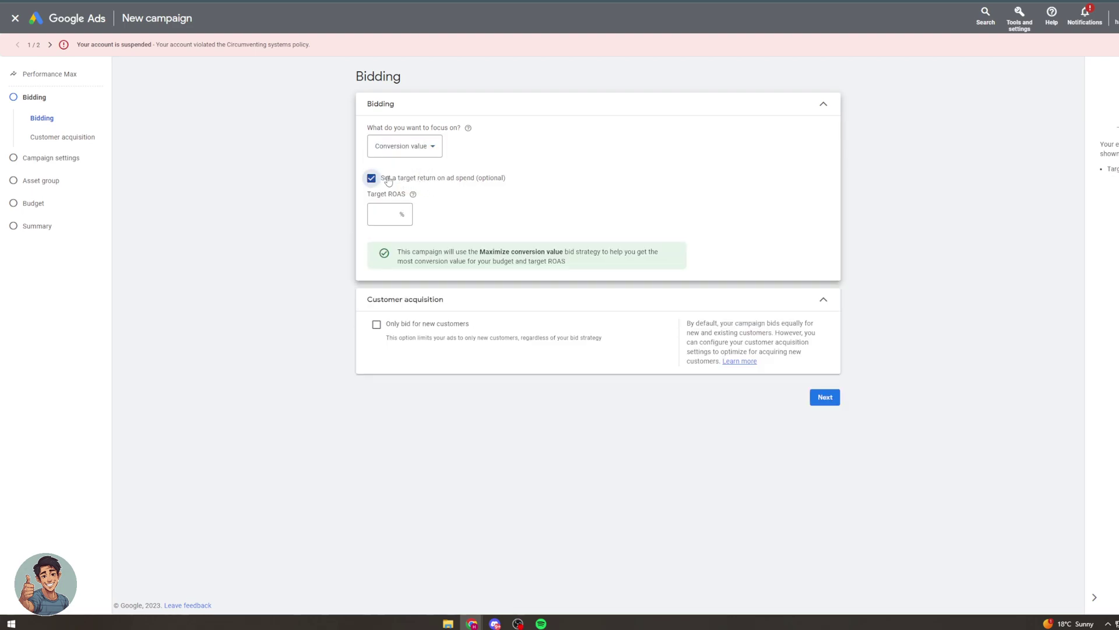
click(411, 217)
Read the target ROAS explanation, highlighting the conversion value ÷ ad spend formula and $1 example
click(413, 195)
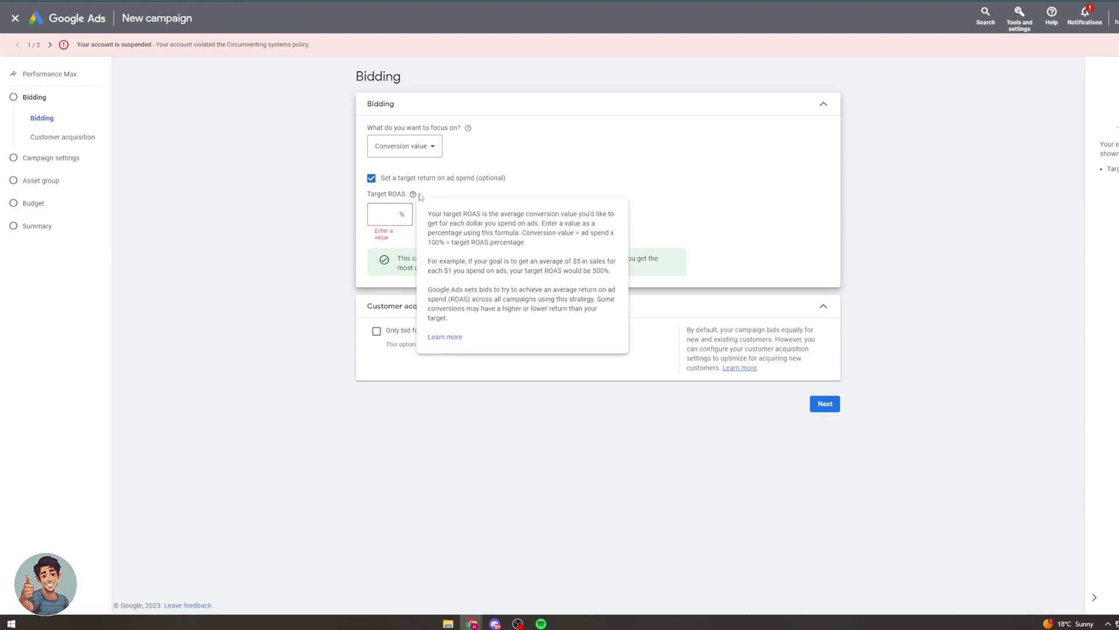
drag(439, 212, 606, 214)
drag(441, 223, 586, 234)
drag(522, 234, 612, 233)
drag(538, 233, 597, 234)
click(600, 233)
drag(450, 243, 523, 241)
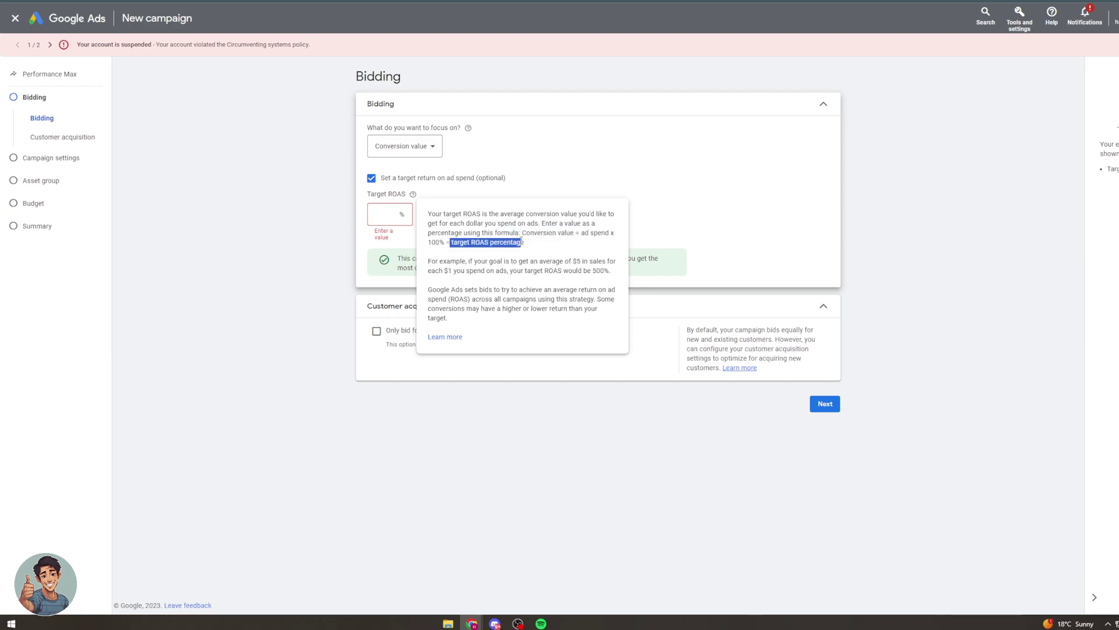
triple_click(525, 239)
click(478, 233)
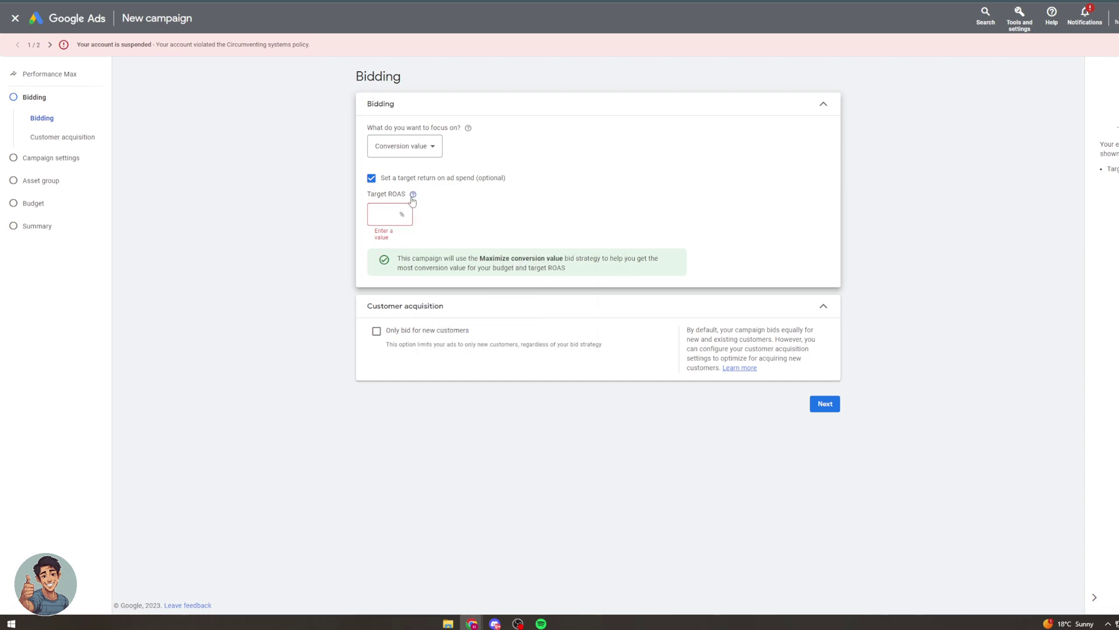
mouse_move(412, 197)
drag(447, 261, 583, 261)
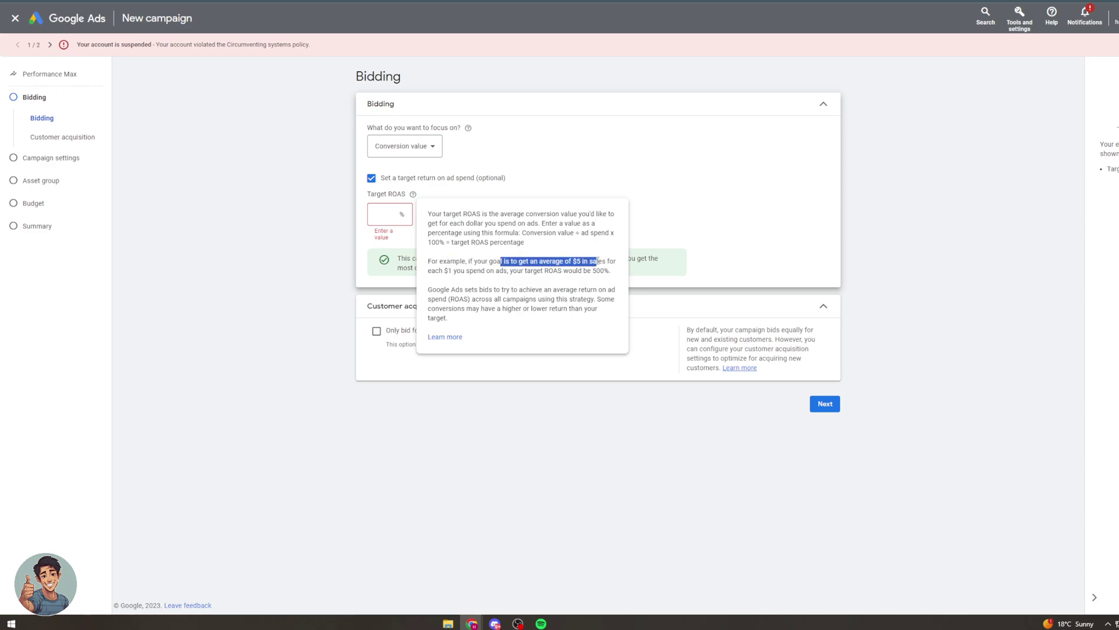
drag(439, 269, 579, 274)
click(578, 274)
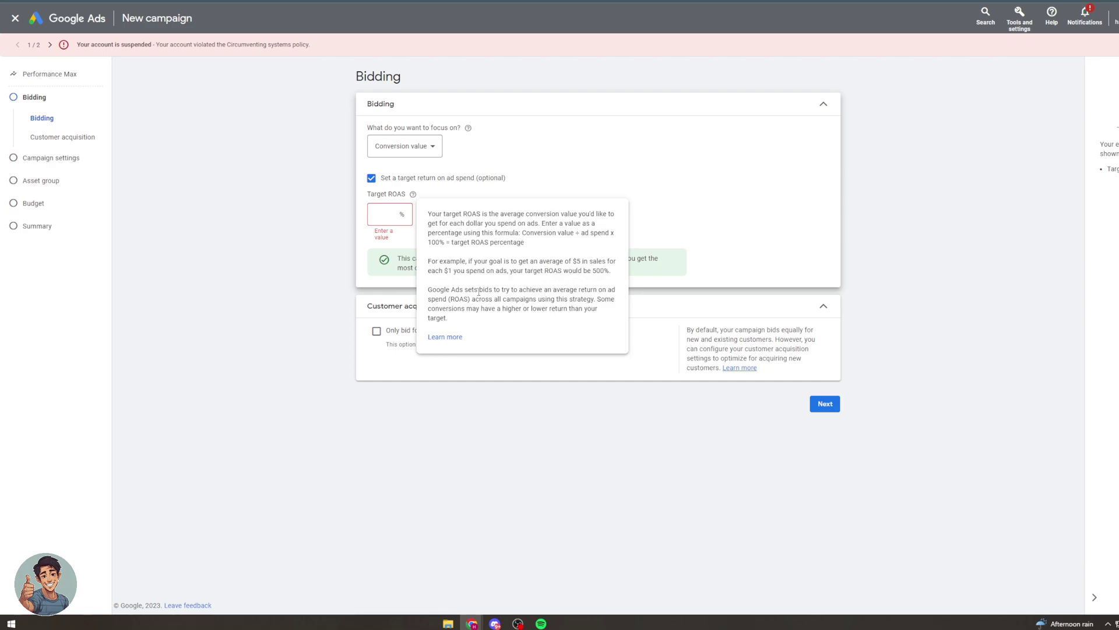